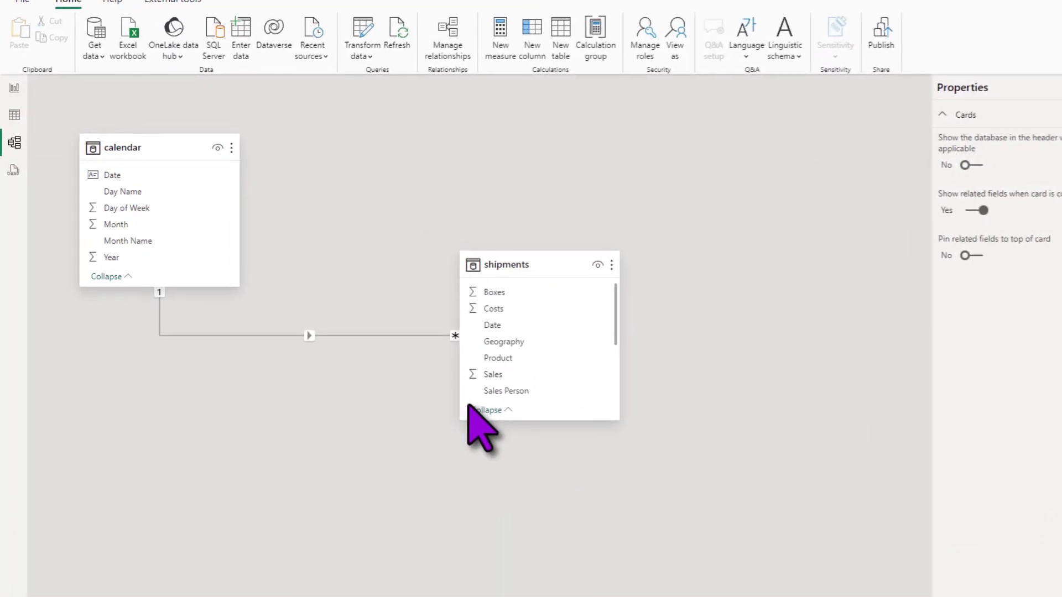
# Inspect the shipments and calendar tables, then review the Total Boxes through Profit Margin measure formulas.
pyautogui.click(556, 262)
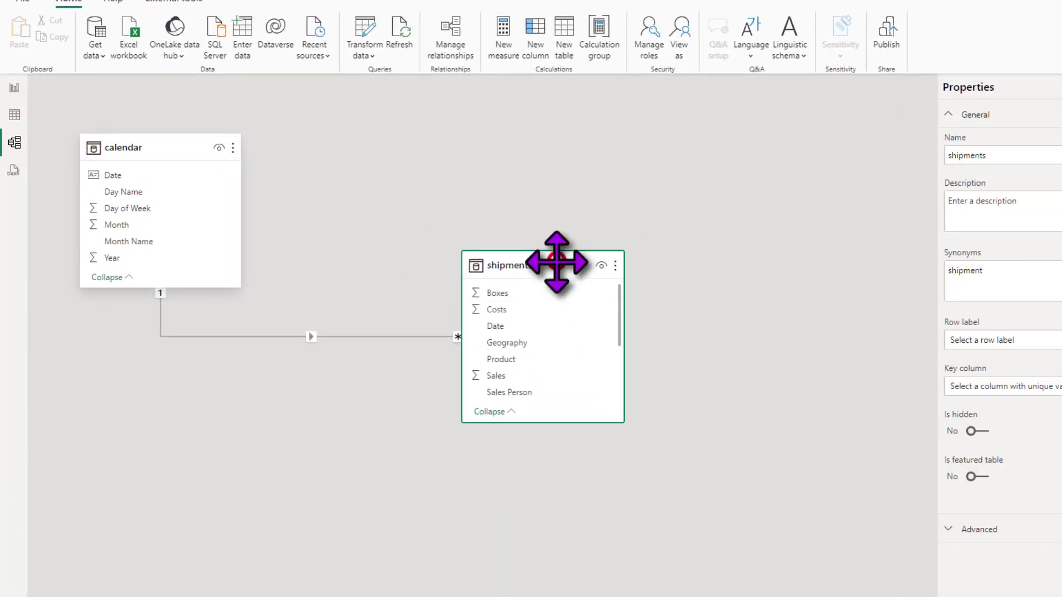
pyautogui.click(166, 145)
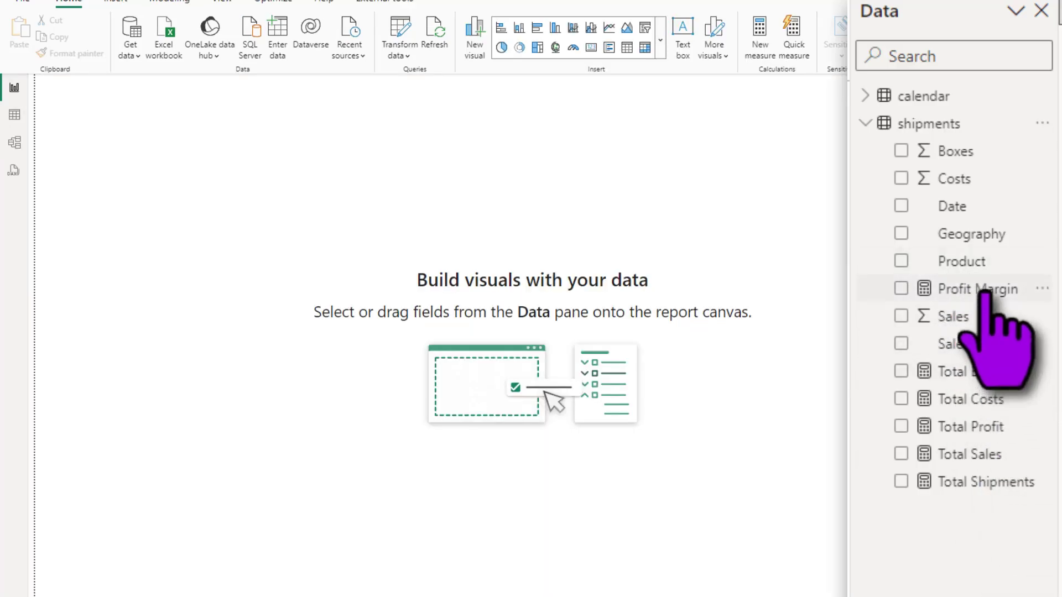
pyautogui.click(981, 372)
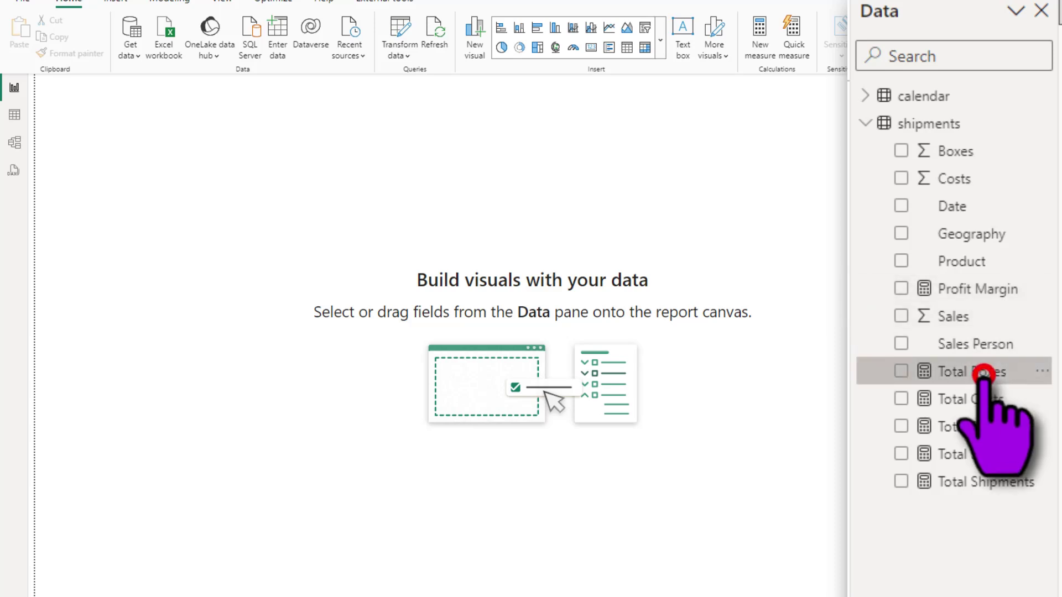
pyautogui.click(976, 454)
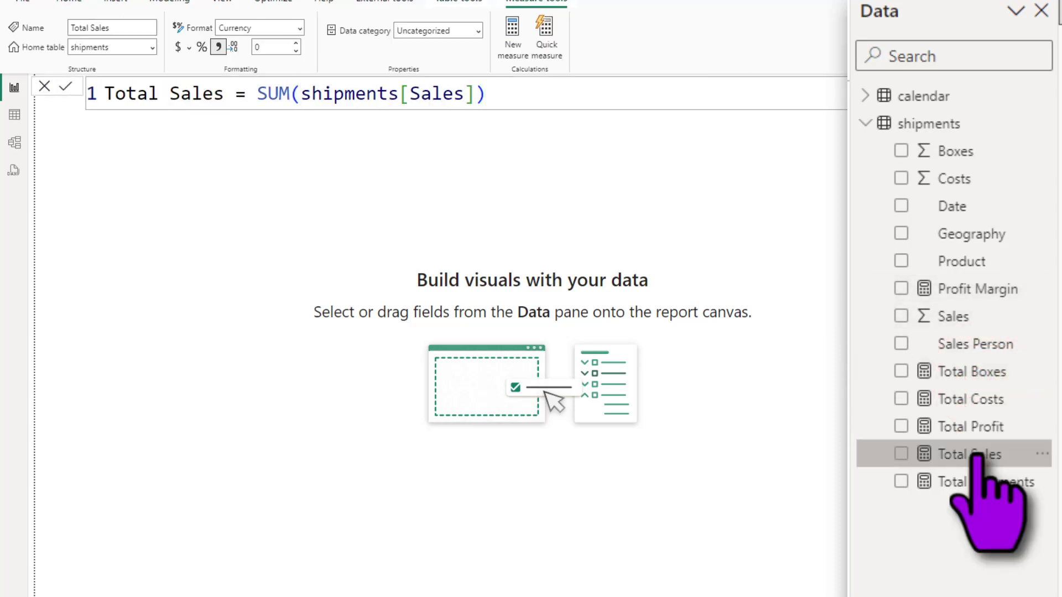
pyautogui.click(975, 426)
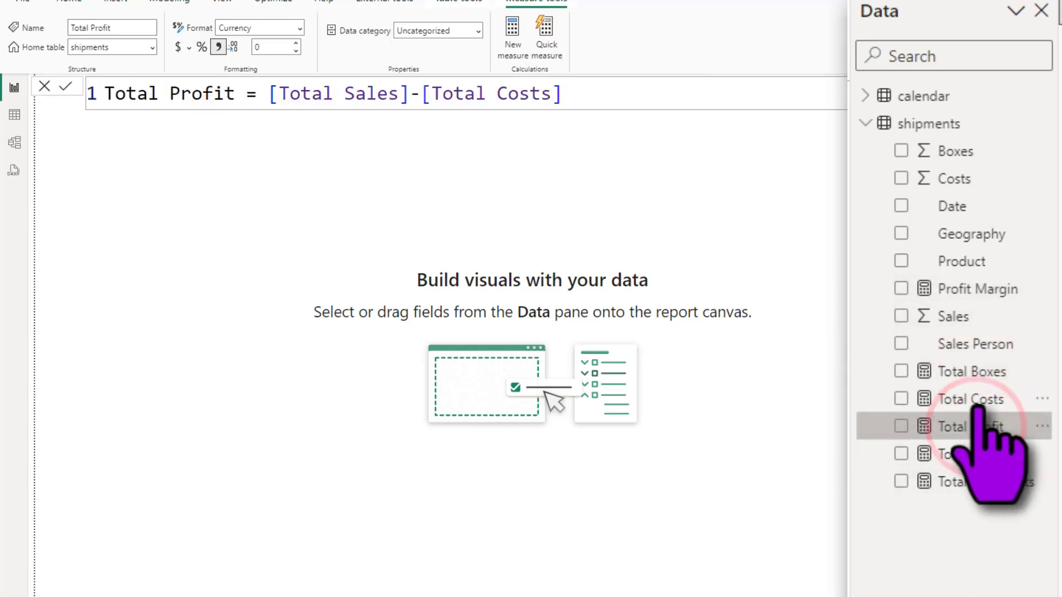
pyautogui.click(973, 399)
pyautogui.click(967, 482)
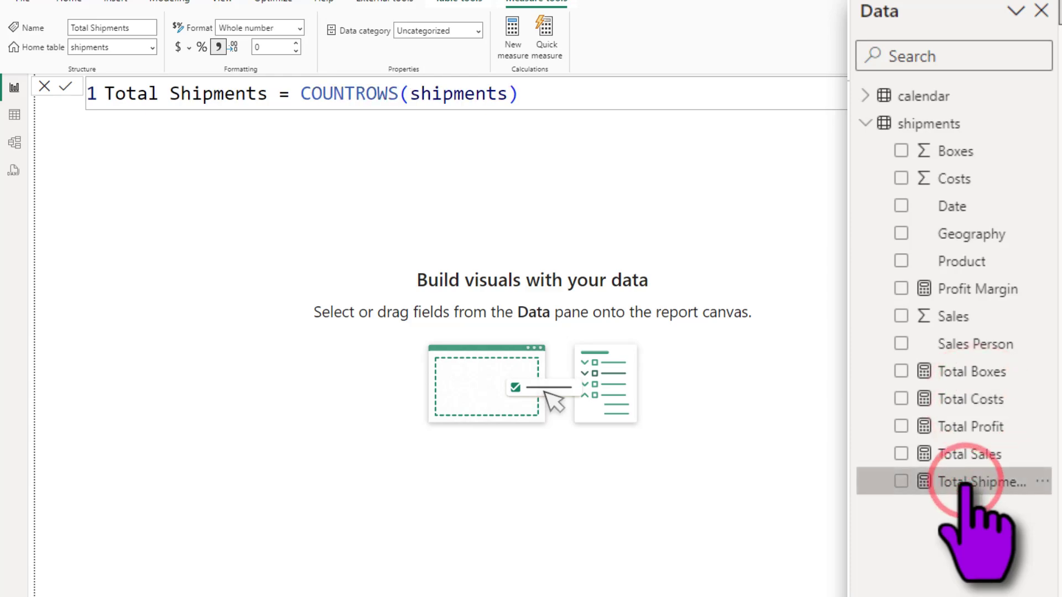
pyautogui.click(965, 284)
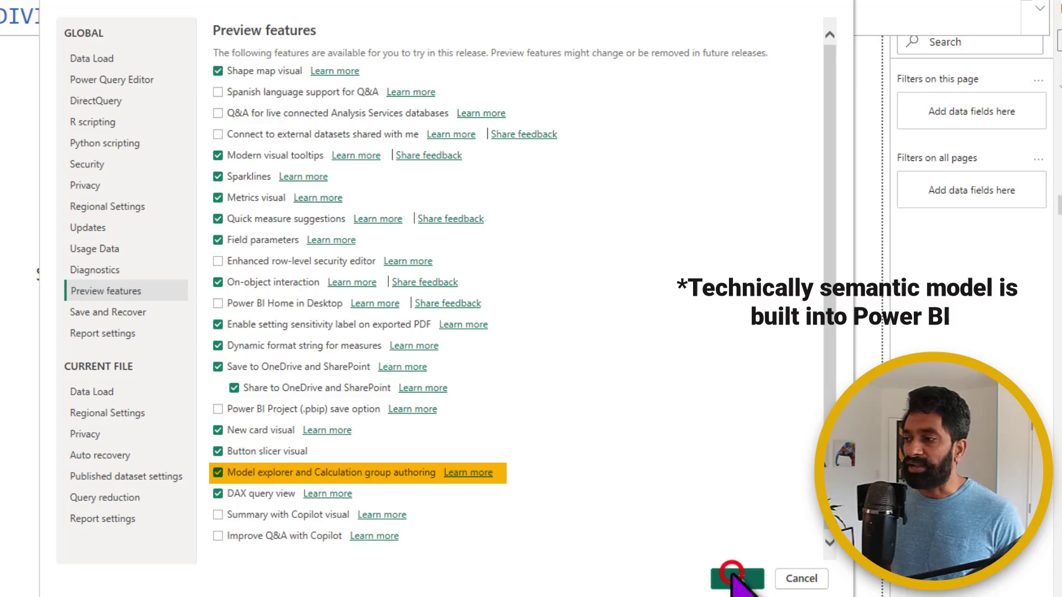
# Apply the Model explorer and Calculation group authoring preview settings and return to Model view.
pyautogui.click(731, 576)
pyautogui.click(14, 168)
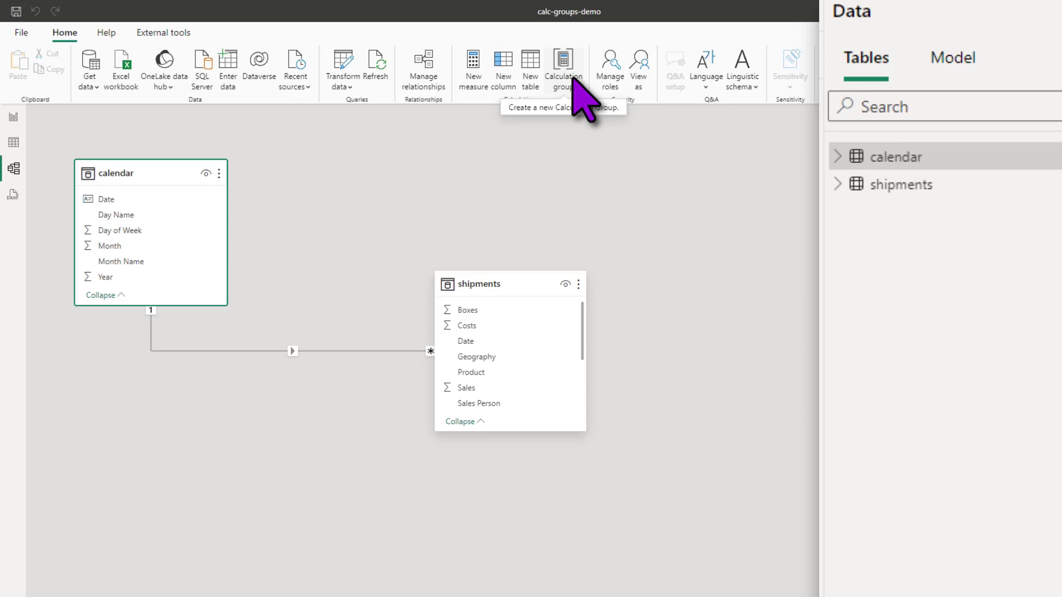
# Expand the shipments table and start a new calculation group from the Home ribbon.
pyautogui.click(838, 184)
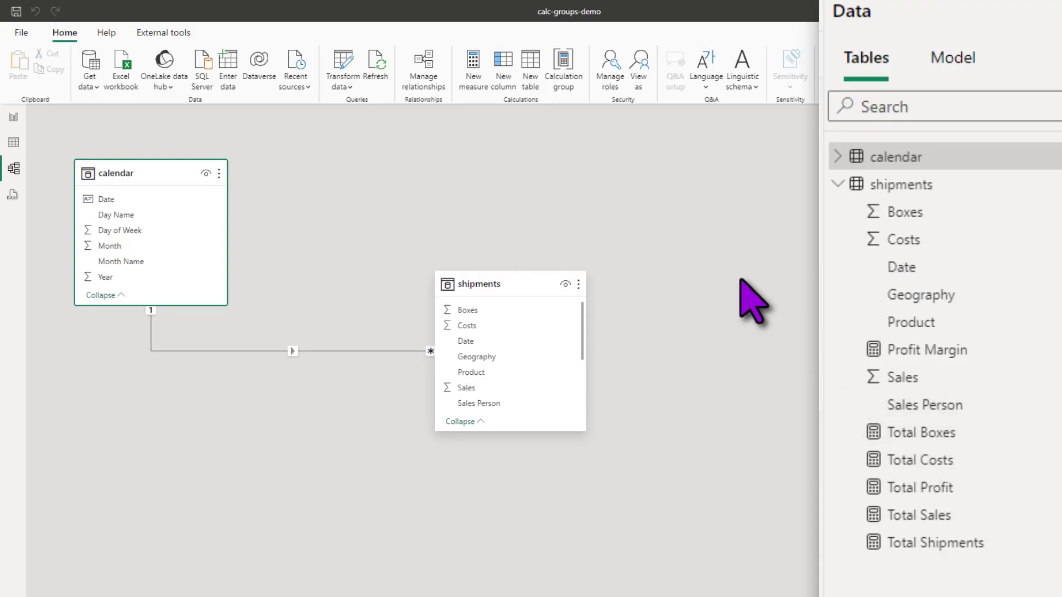
pyautogui.click(556, 76)
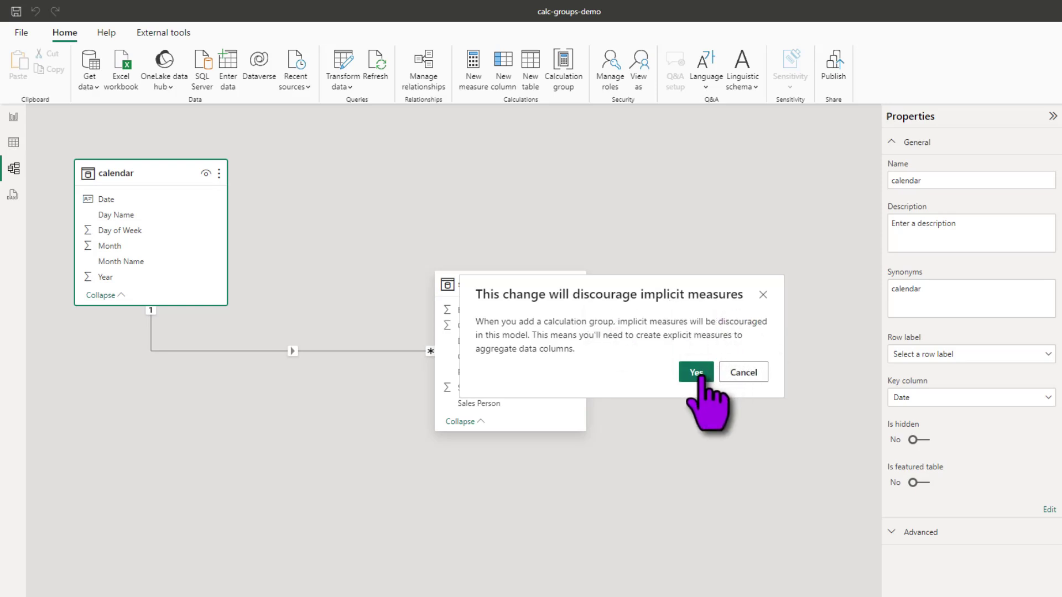
# Accept discouraging implicit measures to create the group with a SELECTEDMEASURE() item.
pyautogui.click(698, 372)
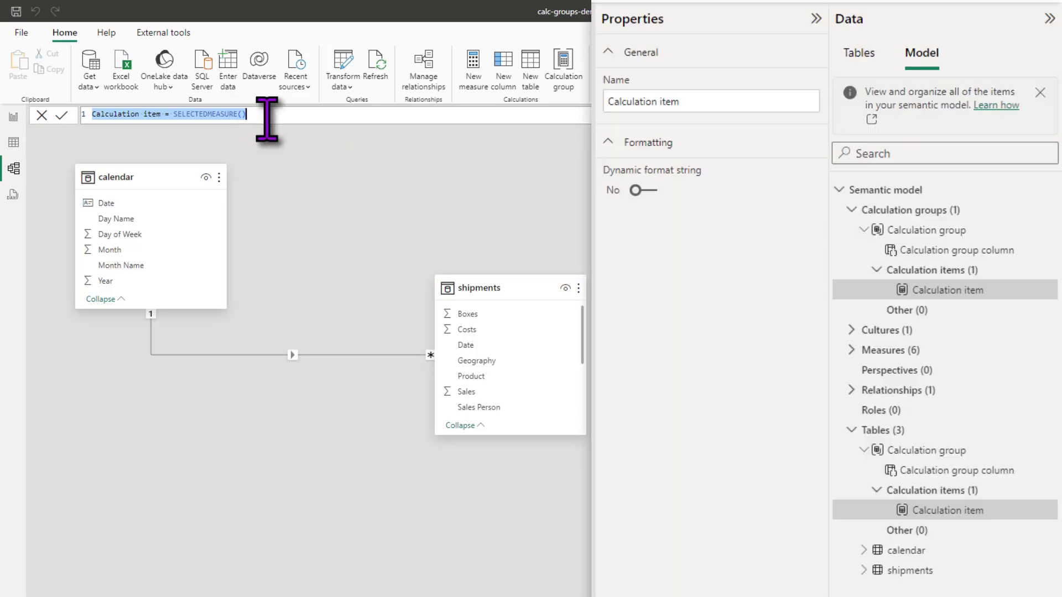
pyautogui.click(265, 116)
# Rename the default calculation item to Current in the formula bar.
pyautogui.scroll(1, 265, 122)
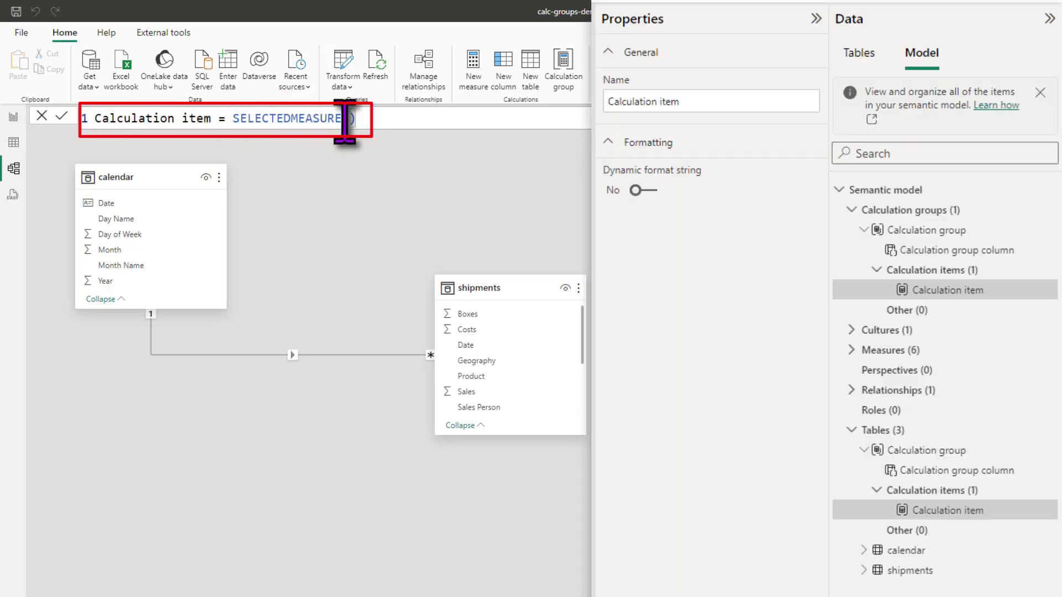
pyautogui.click(94, 117)
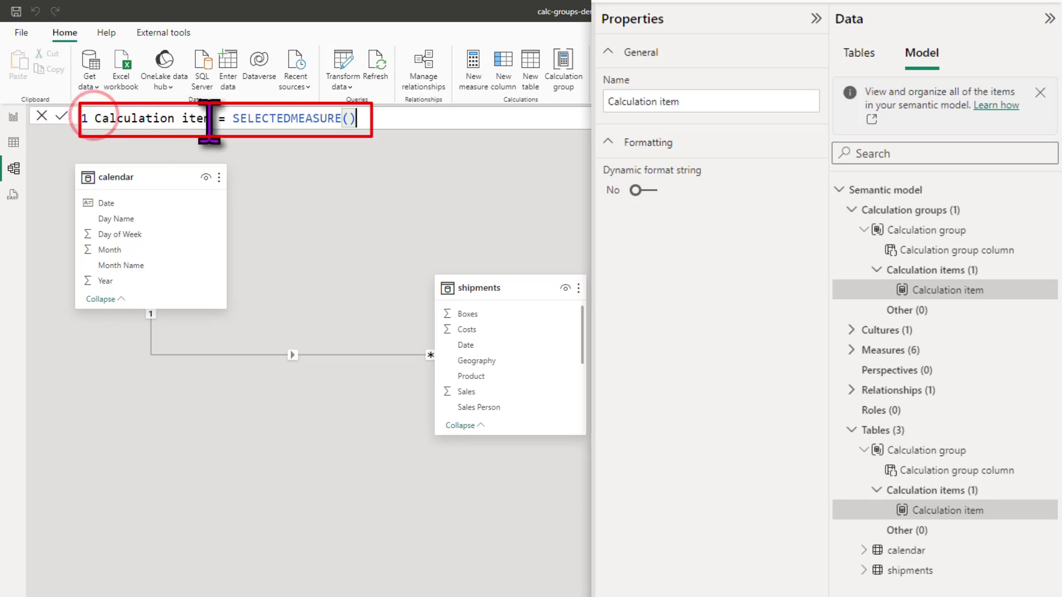
pyautogui.moveTo(210, 120); pyautogui.dragTo(95, 119)
pyautogui.write('Cur')
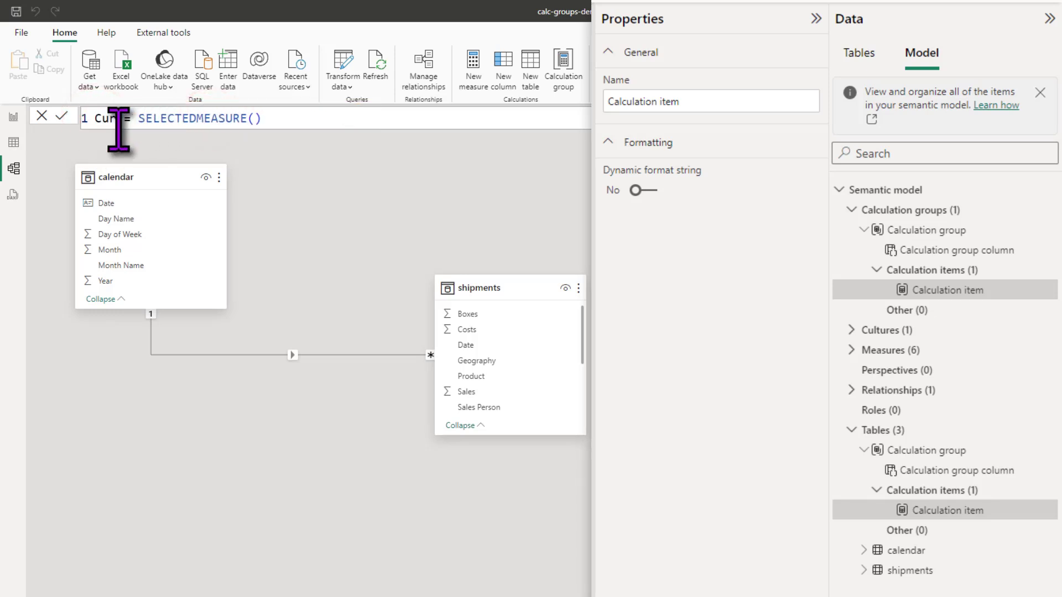
pyautogui.write('rent')
pyautogui.press('Return')
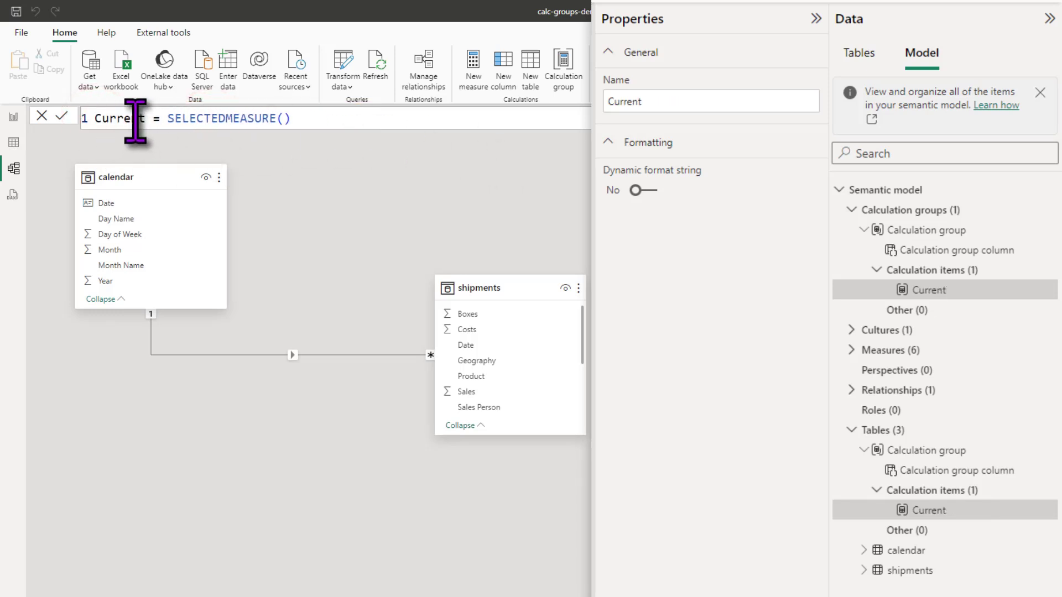
# Name the calculation group My and its column My Calcs.
pyautogui.click(920, 231)
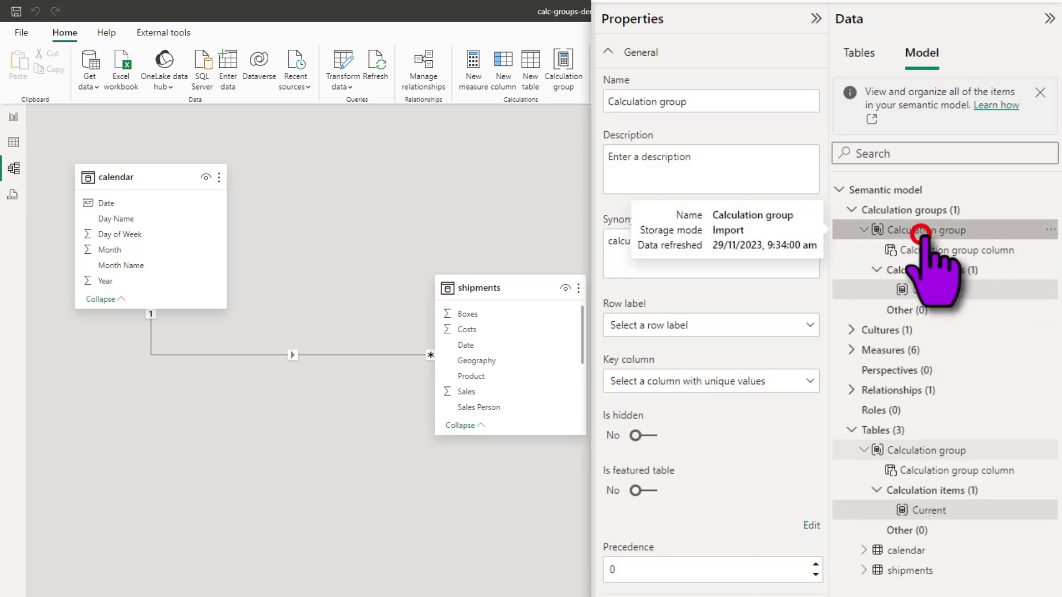
pyautogui.tripleClick(707, 100)
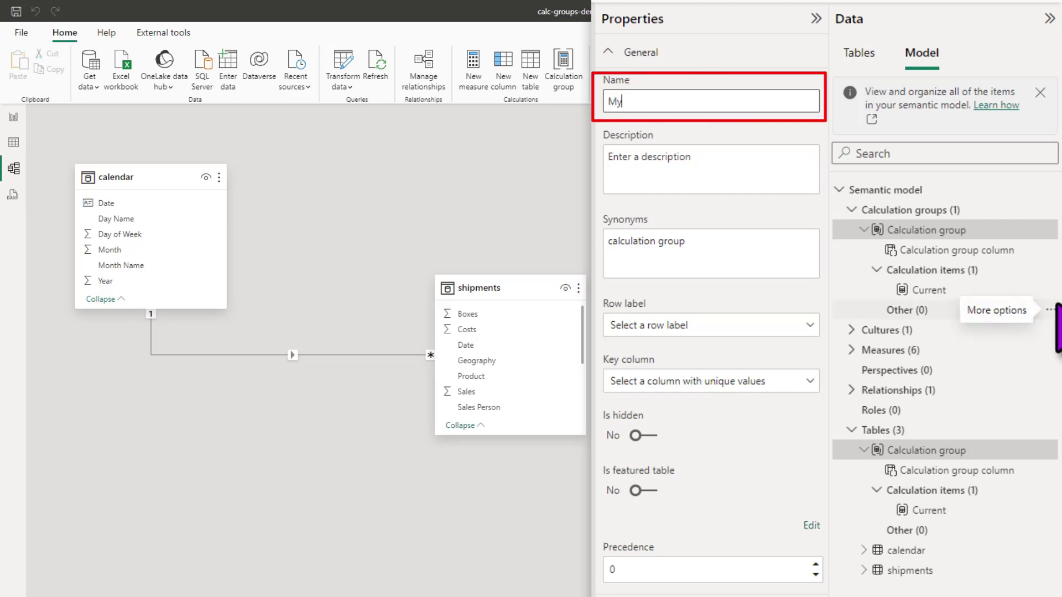
pyautogui.press('Return')
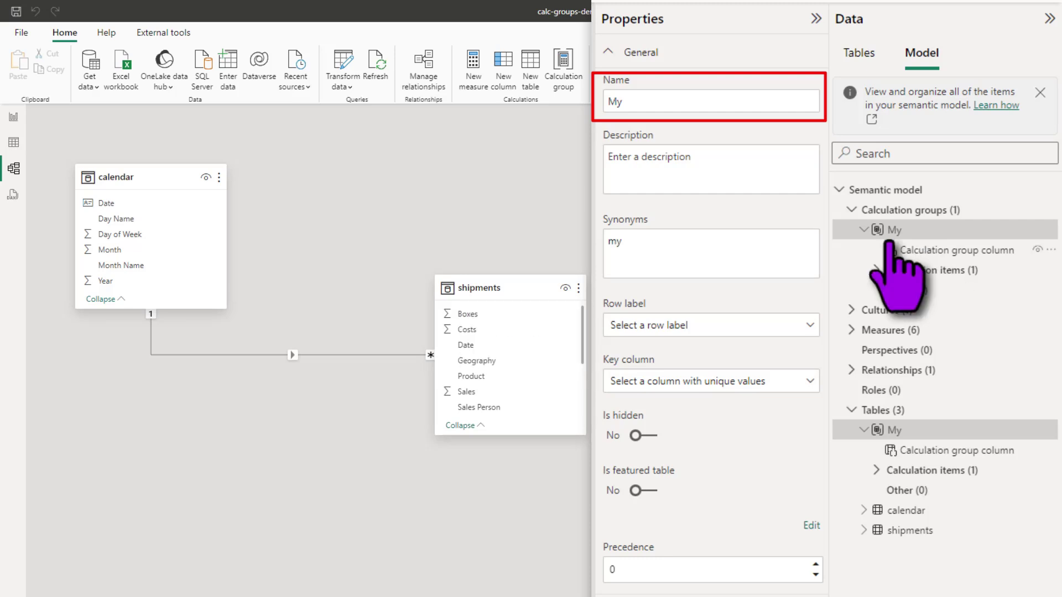
pyautogui.click(926, 250)
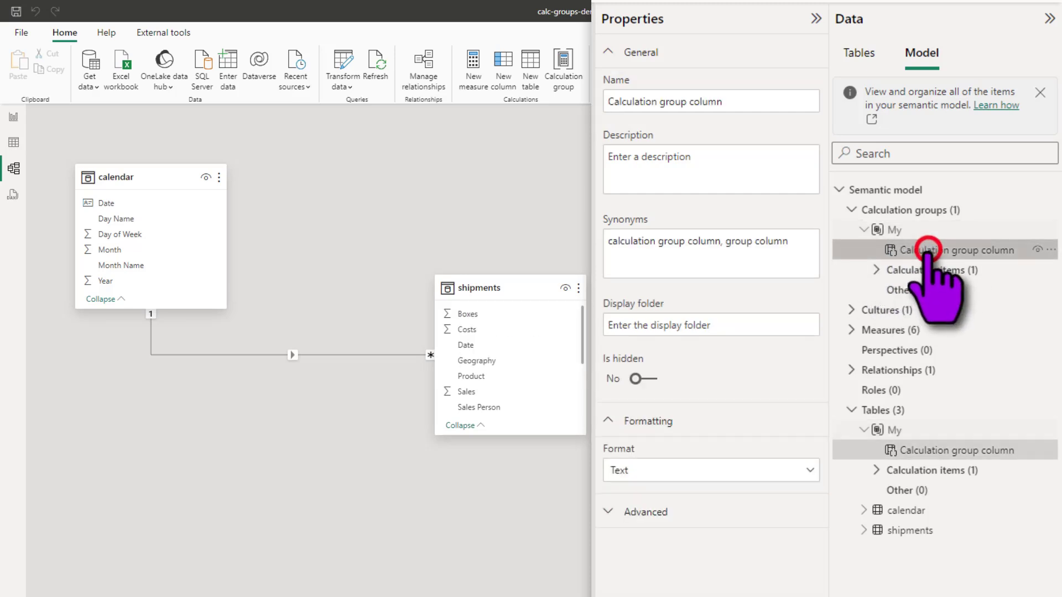
pyautogui.tripleClick(733, 102)
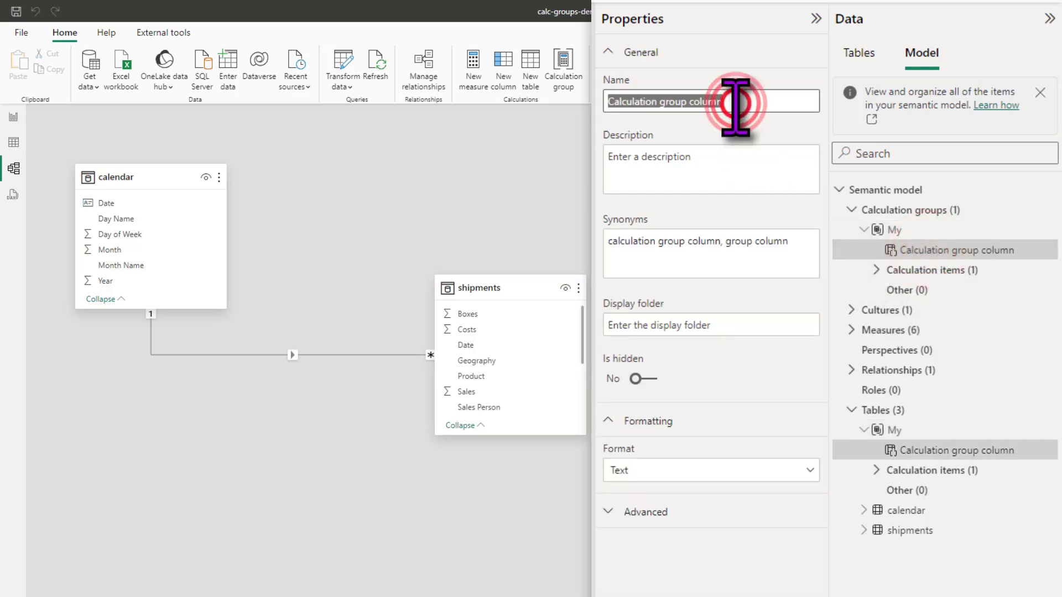
pyautogui.write('My Calcs')
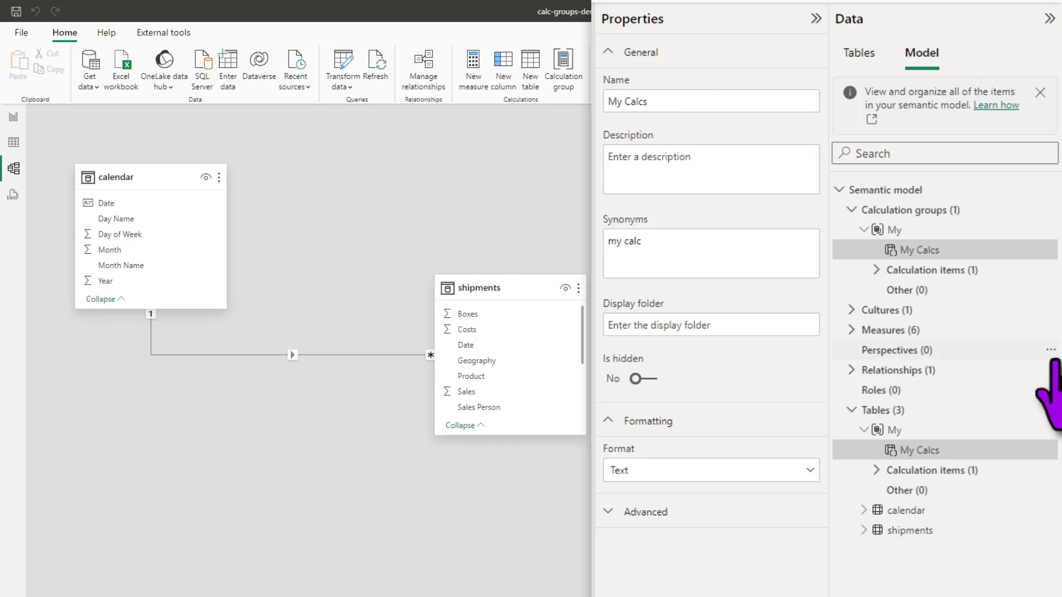
pyautogui.click(947, 270)
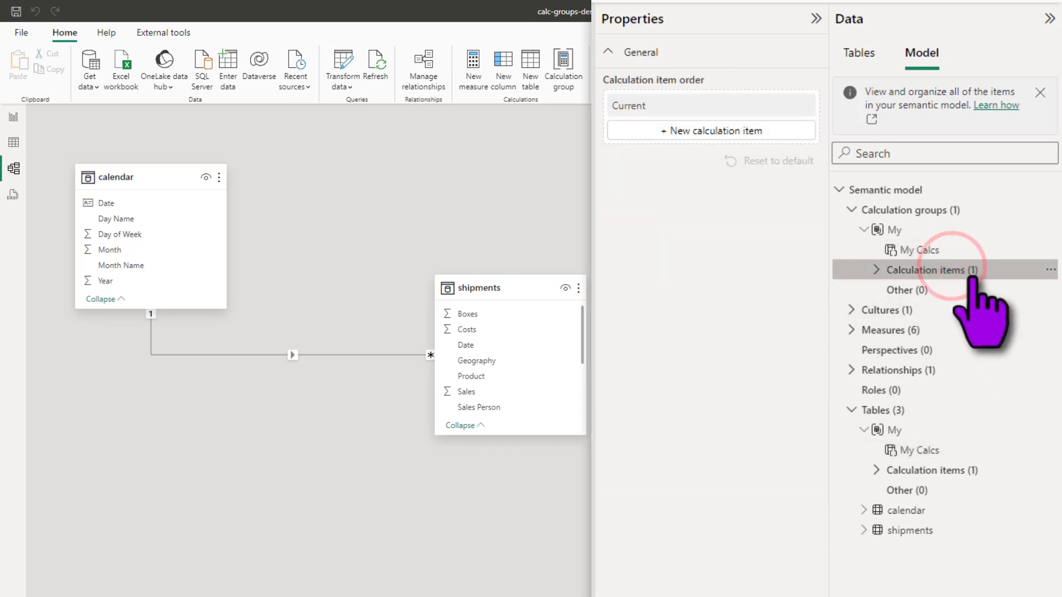
# Check the Current item's SELECTEDMEASURE() formula, then go back to the calculation items list.
pyautogui.click(637, 106)
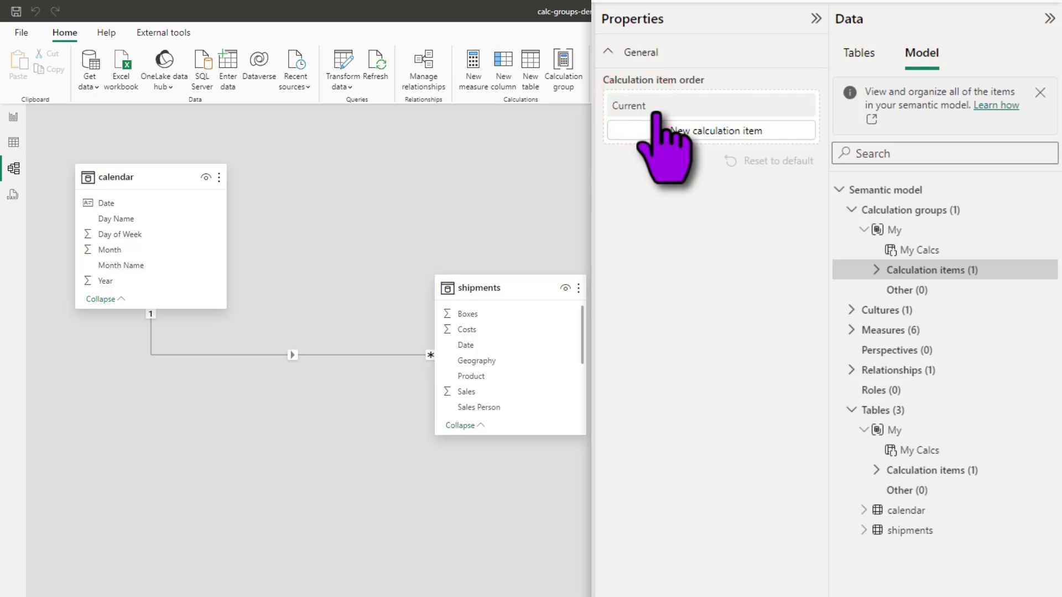
pyautogui.click(924, 289)
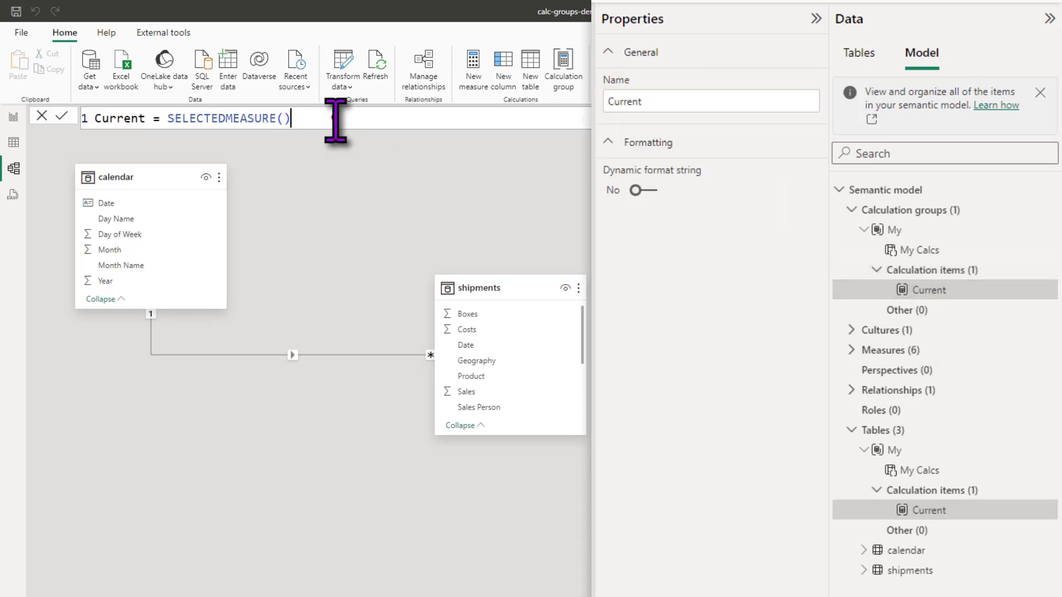
pyautogui.click(338, 118)
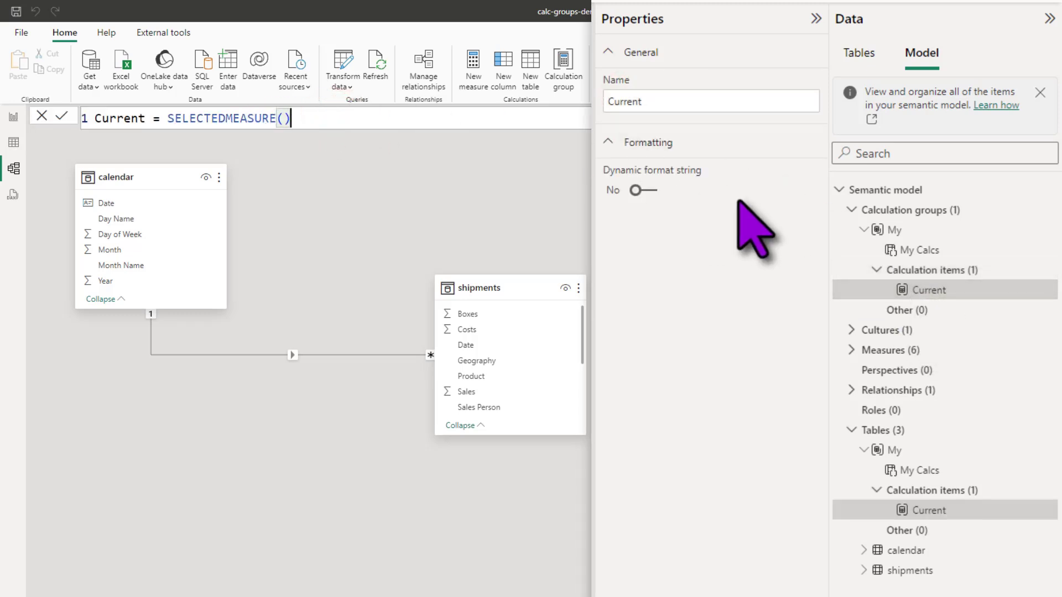
pyautogui.click(940, 270)
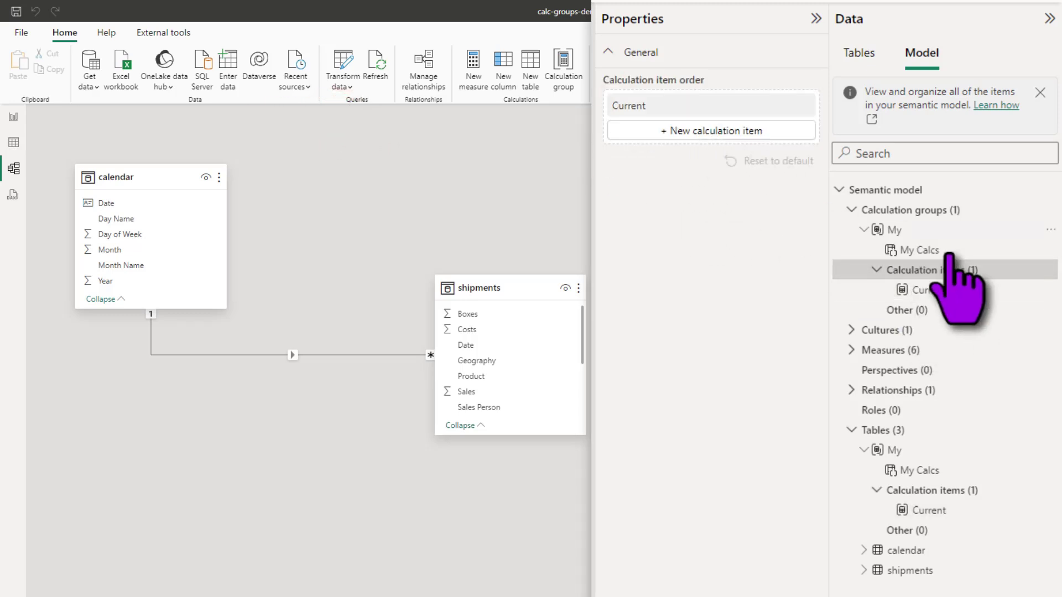
# Add a YTD item: CALCULATE(SELECTEDMEASURE(), DATESYTD('calendar'[Date])).
pyautogui.click(699, 132)
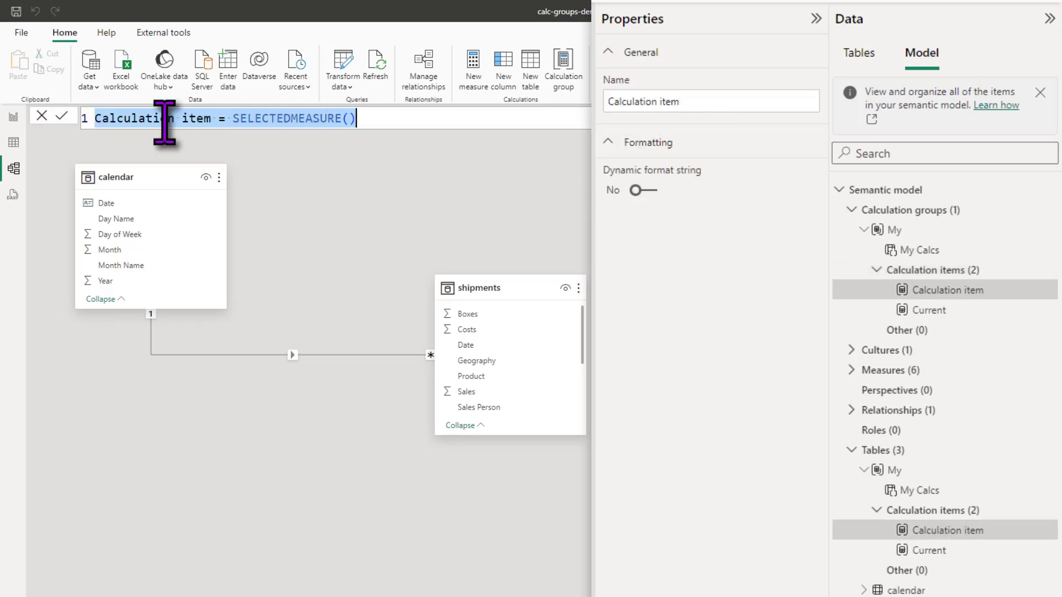
pyautogui.write('Y')
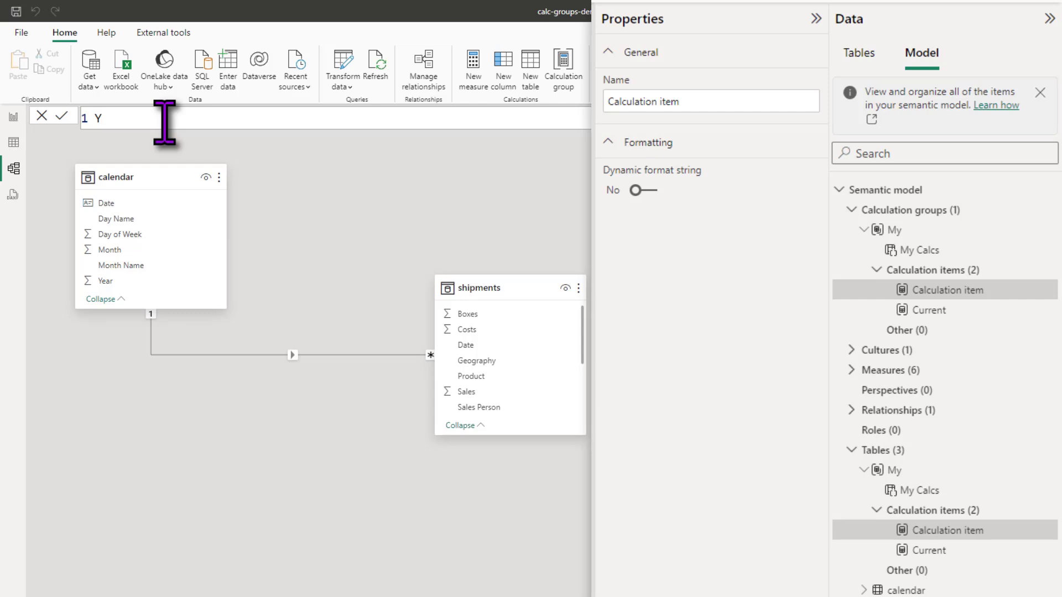
pyautogui.write('YTD =')
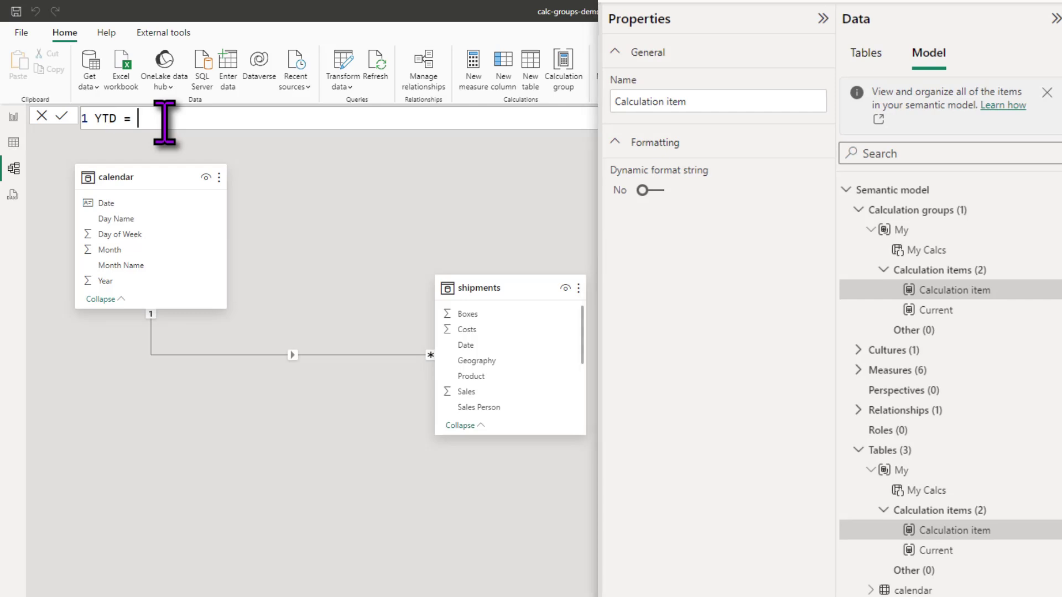
pyautogui.write(' calc')
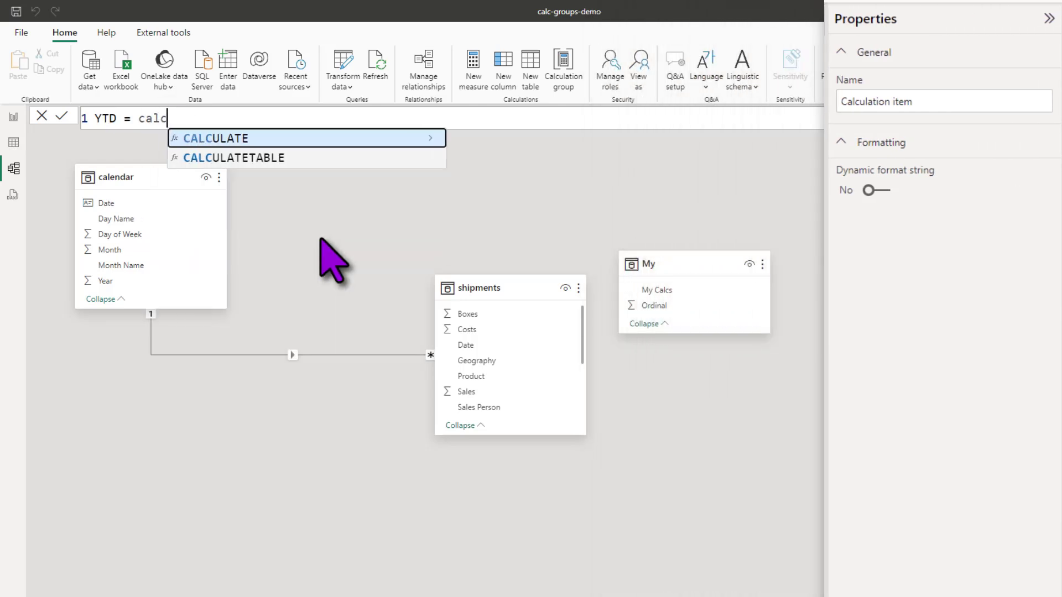
pyautogui.press('Tab')
pyautogui.write('sele')
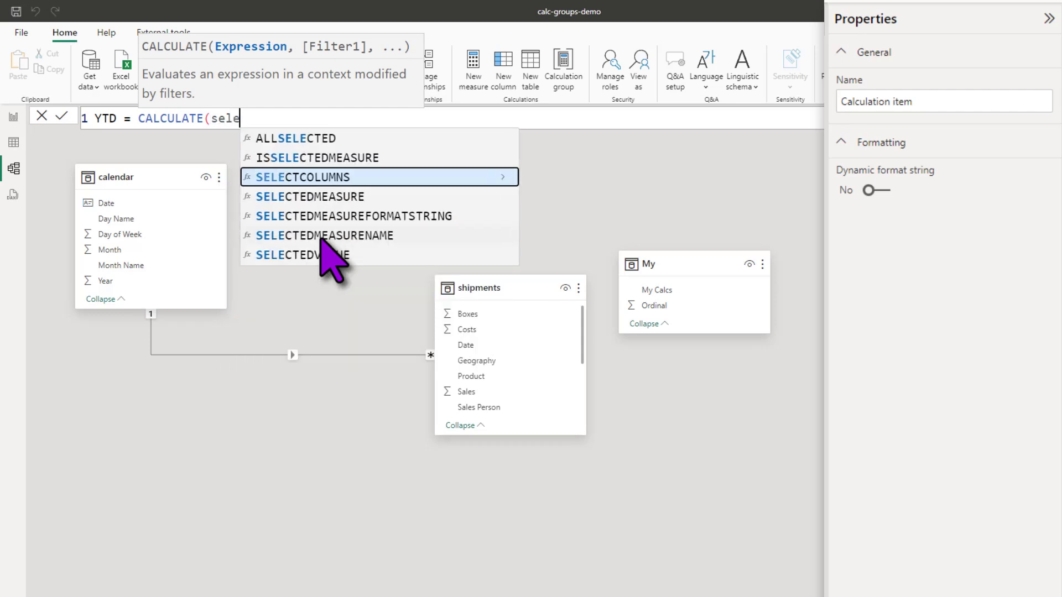
pyautogui.press('Down')
pyautogui.press('Tab')
pyautogui.write(')')
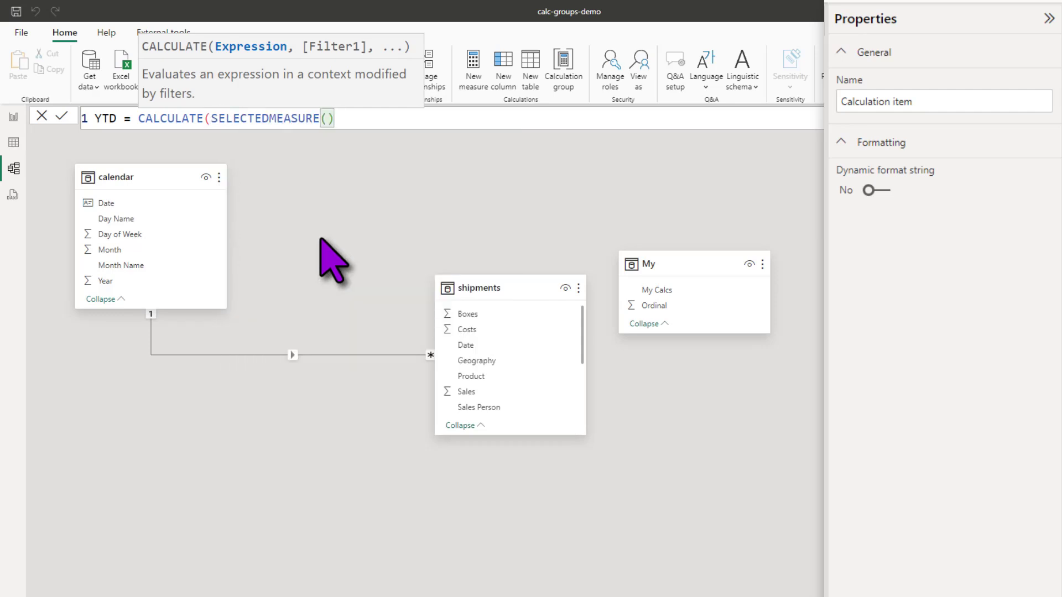
pyautogui.write(', dates')
pyautogui.press('Down')
pyautogui.press('Down')
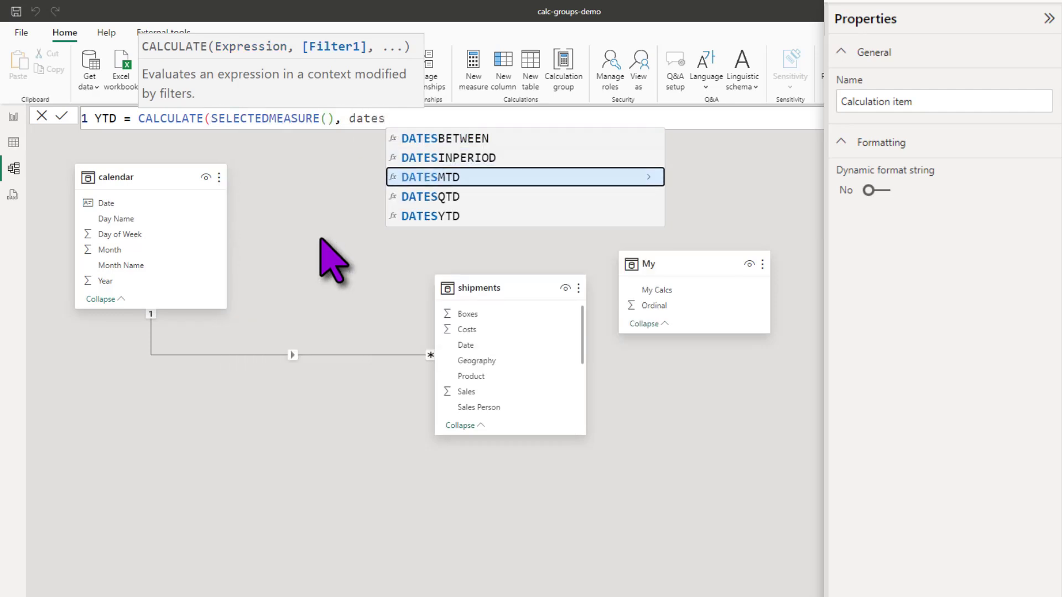
pyautogui.press('Down')
pyautogui.press('Down')
pyautogui.press('Tab')
pyautogui.write('cal')
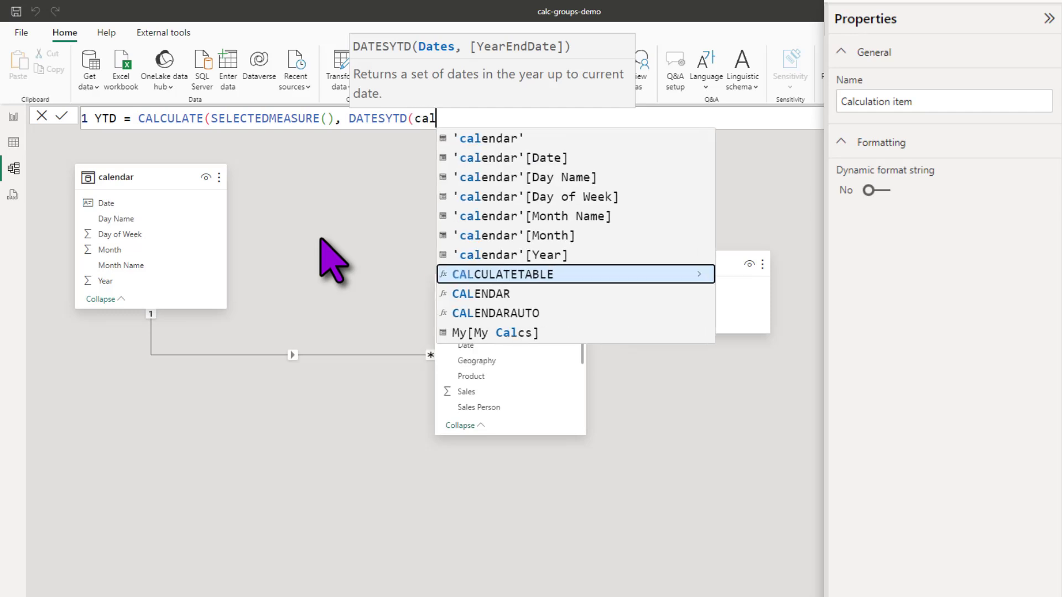
pyautogui.press('Up')
pyautogui.press('Up')
pyautogui.press('Up')
pyautogui.press('Up')
pyautogui.press('Up')
pyautogui.press('Up')
pyautogui.press('Tab')
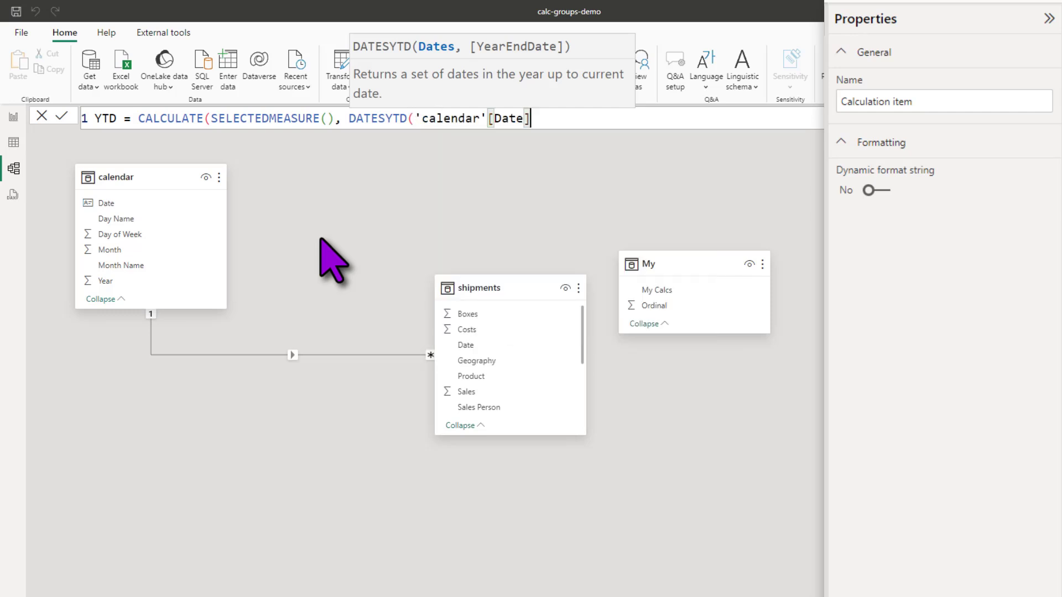
pyautogui.write('))')
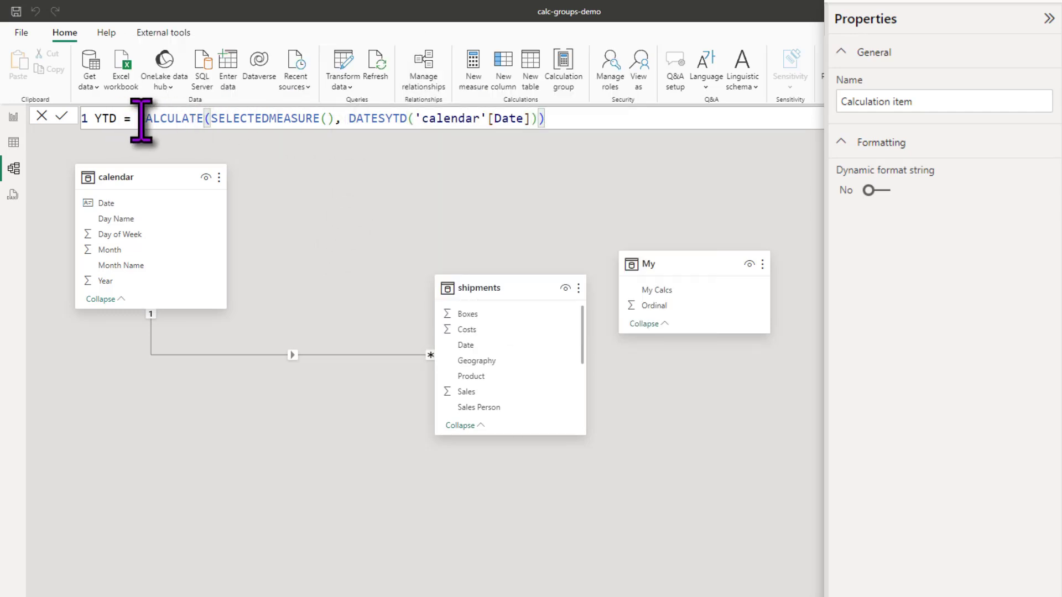
pyautogui.moveTo(211, 119); pyautogui.dragTo(539, 121)
pyautogui.doubleClick(105, 118)
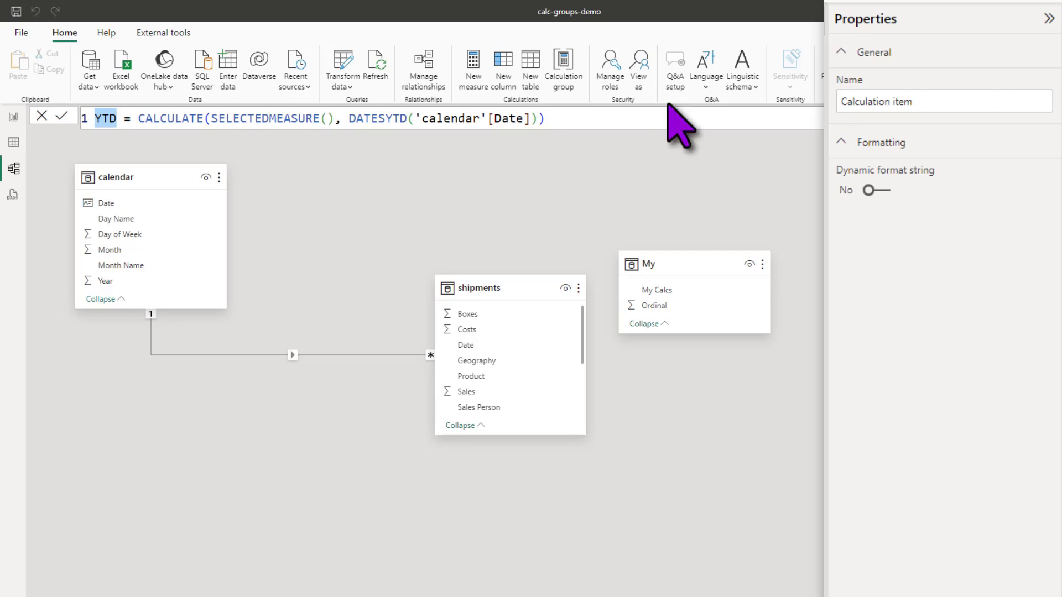
pyautogui.press('Return')
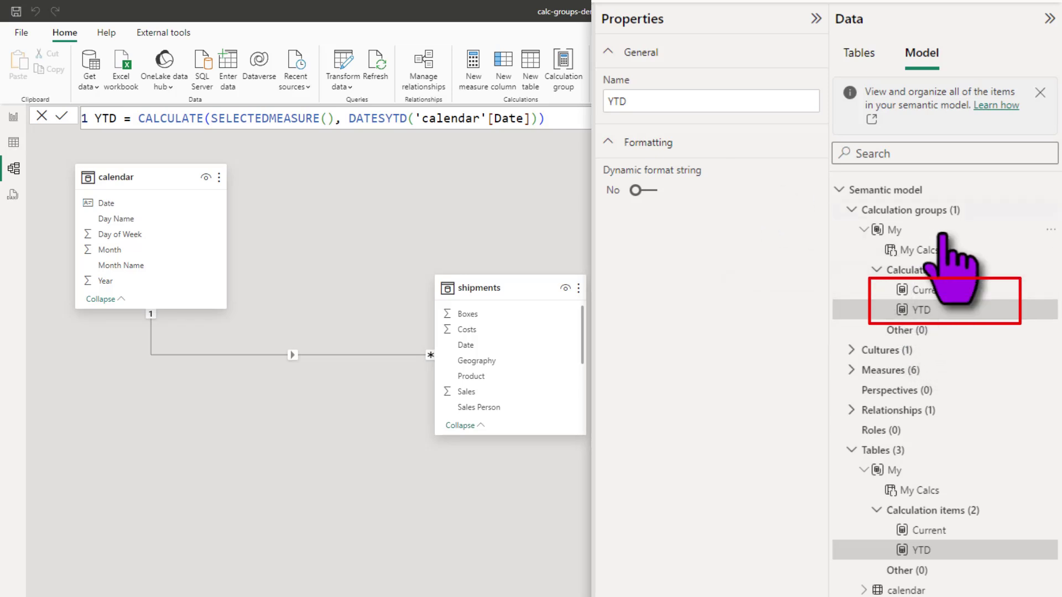
# Add a QTD item: CALCULATE(SELECTEDMEASURE(), DATESQTD('calendar'[Date])).
pyautogui.click(955, 271)
pyautogui.click(672, 159)
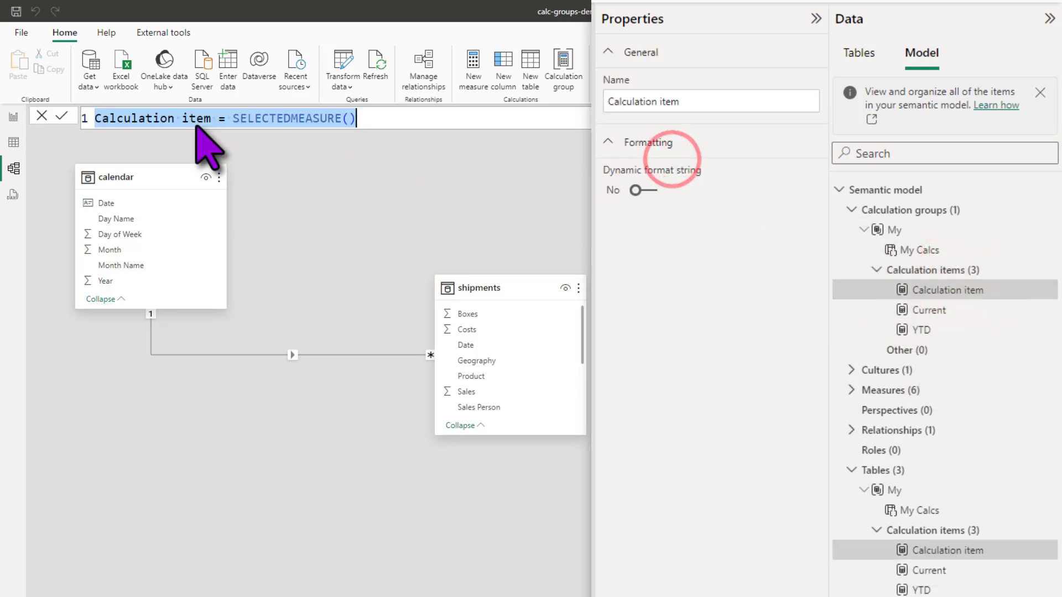
pyautogui.write('QTD')
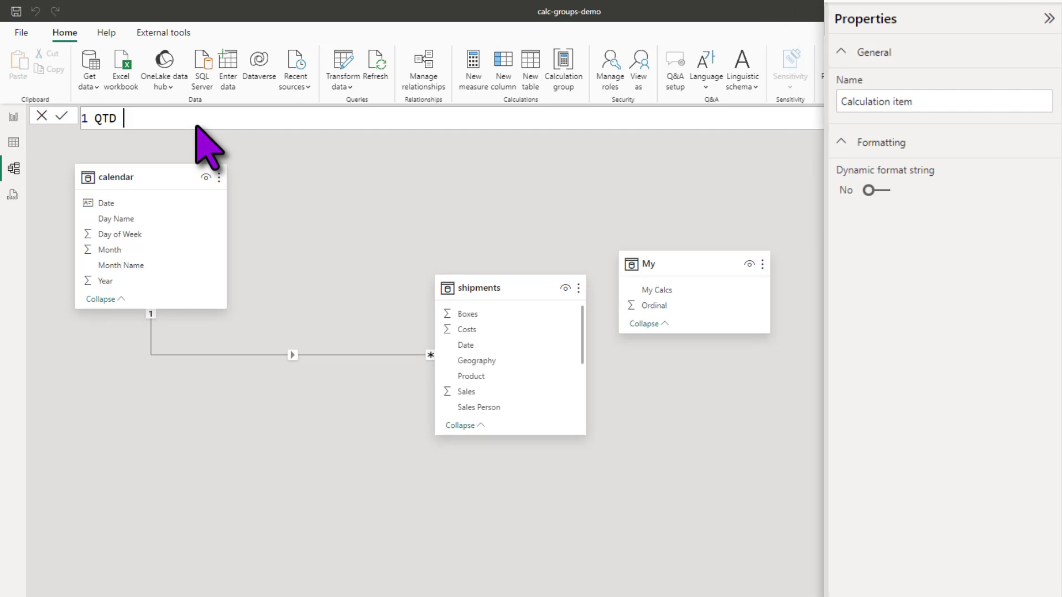
pyautogui.write(' = cal')
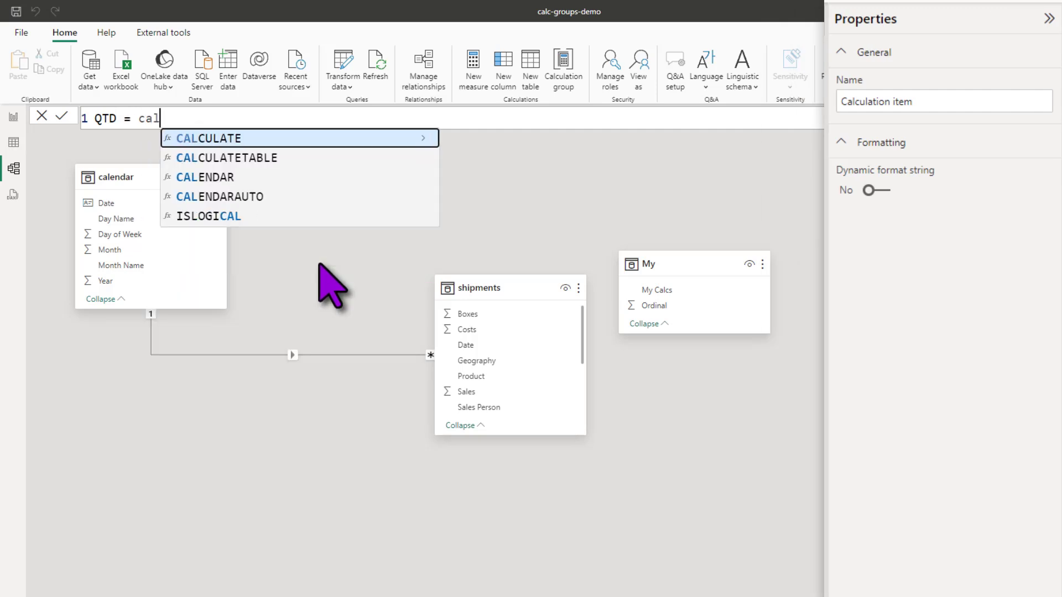
pyautogui.press('Tab')
pyautogui.write('sele')
pyautogui.press('Down')
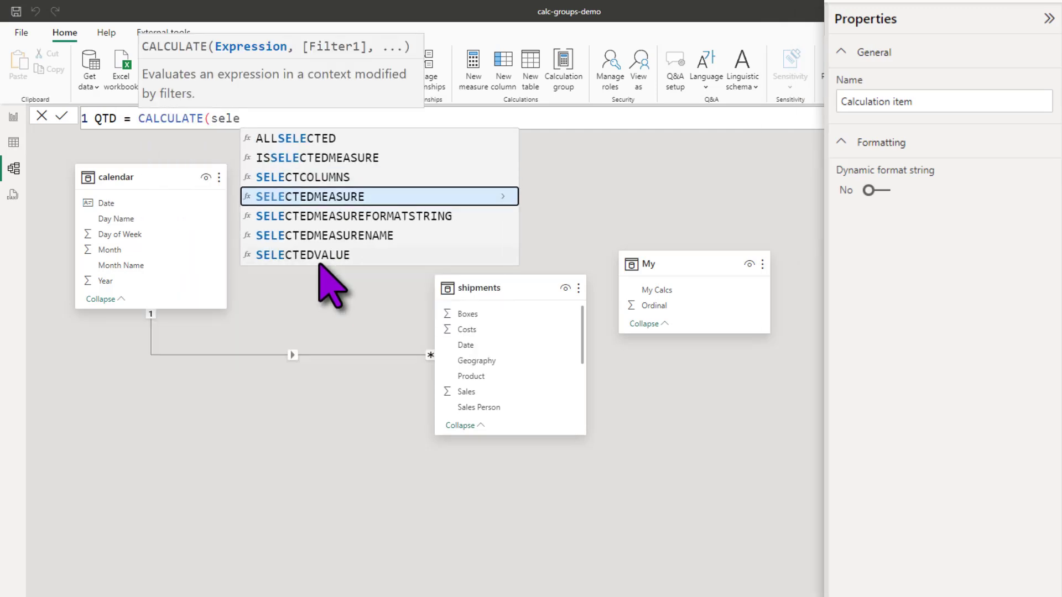
pyautogui.press('Tab')
pyautogui.write(', dates')
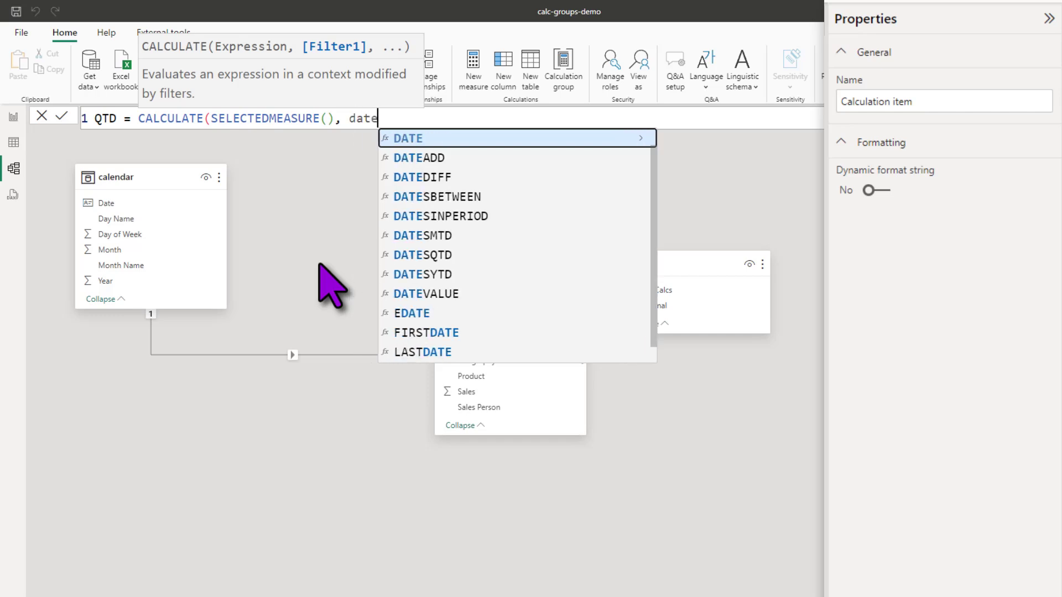
pyautogui.press('Down')
pyautogui.press('Down')
pyautogui.press('Down')
pyautogui.press('Tab')
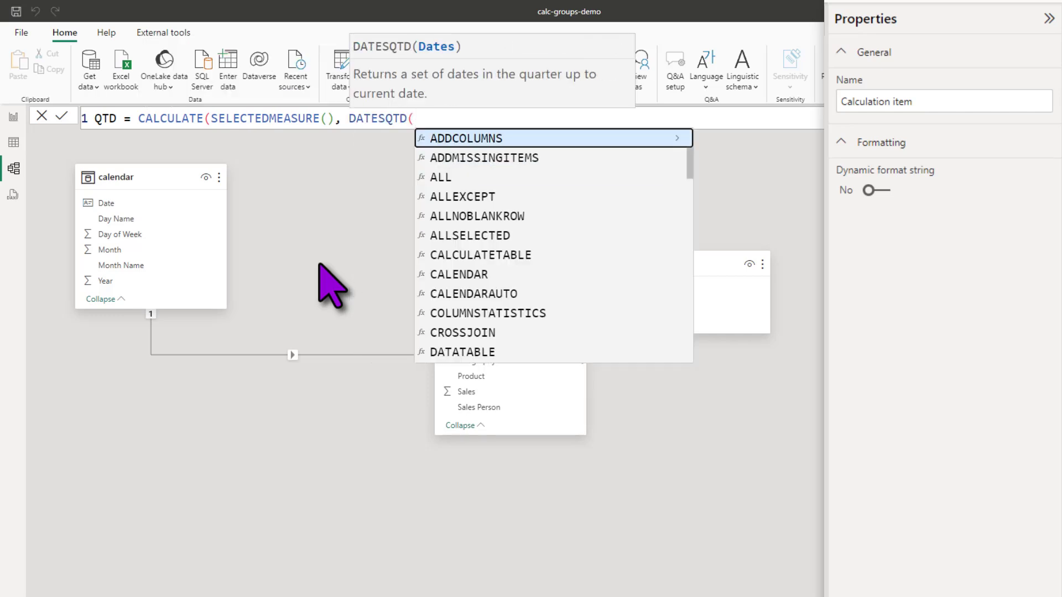
pyautogui.write('cal')
pyautogui.press('Down')
pyautogui.press('Down')
pyautogui.press('Down')
pyautogui.press('Down')
pyautogui.press('Down')
pyautogui.press('Tab')
pyautogui.write('))')
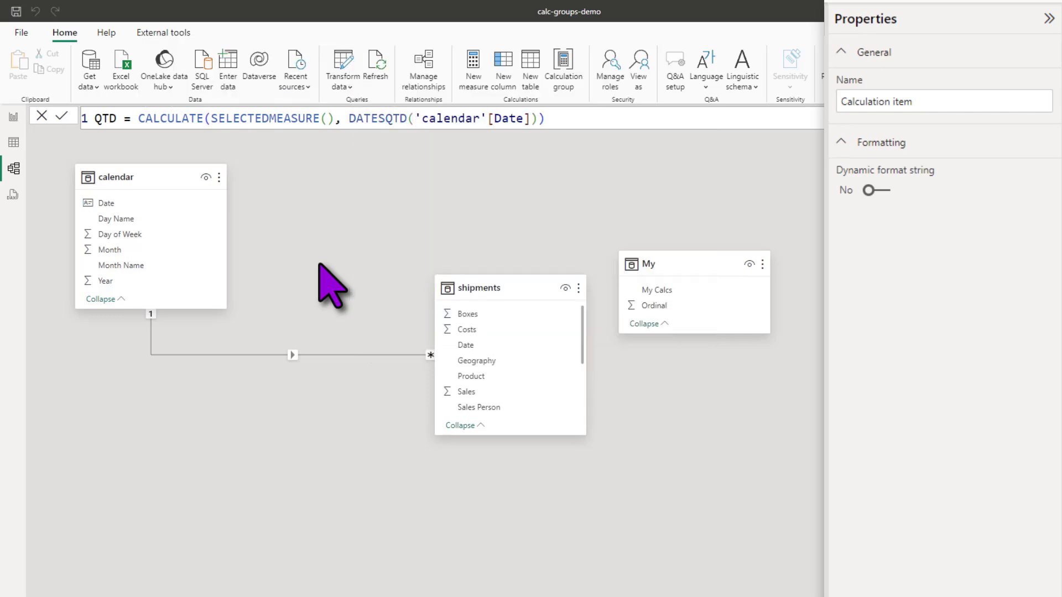
pyautogui.press('Return')
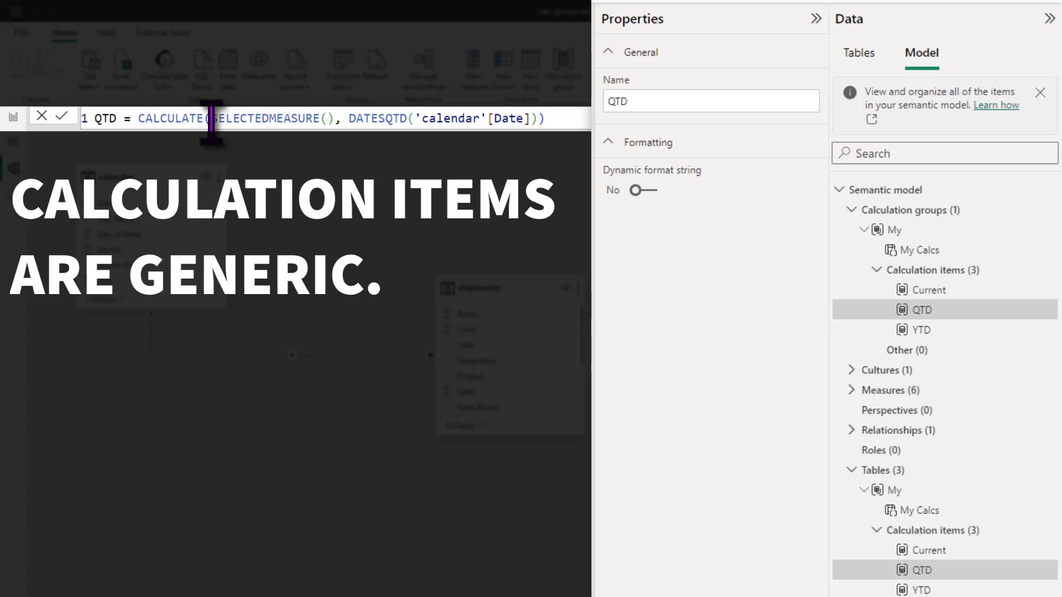
pyautogui.moveTo(211, 118); pyautogui.dragTo(333, 119)
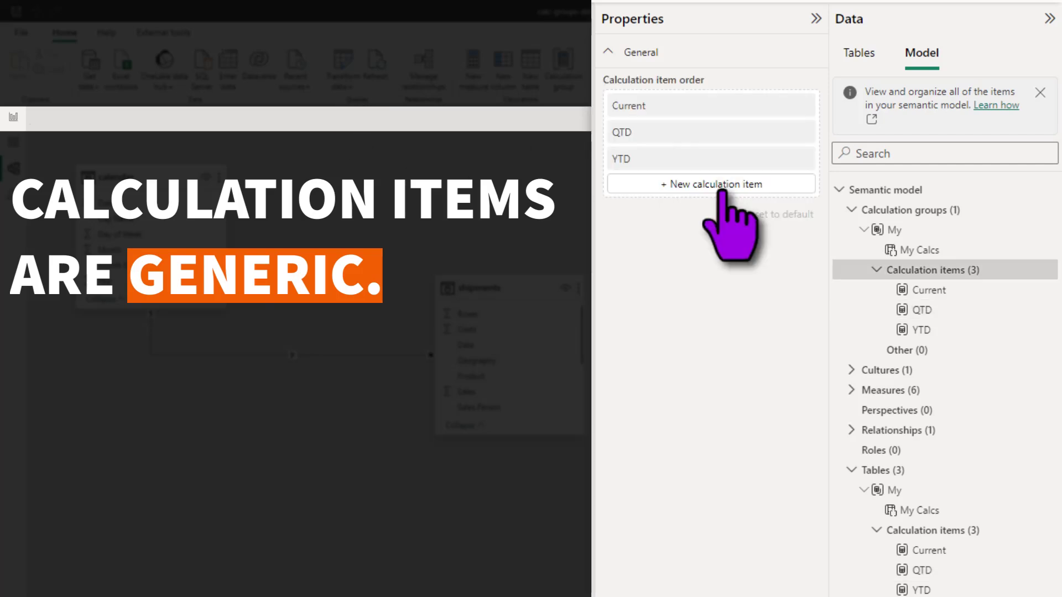
pyautogui.click(717, 185)
# Define Last Year Value as CALCULATE(SELECTEDMEASURE(), SAMEPERIODLASTYEAR('calendar'[Date])).
pyautogui.write('Last Year Value =')
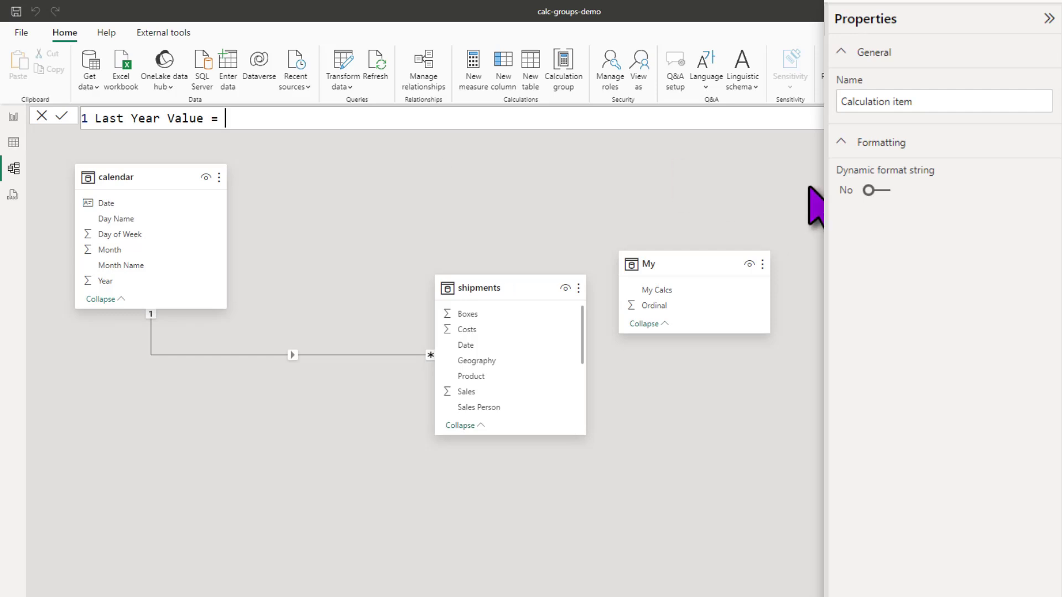
pyautogui.write('calc')
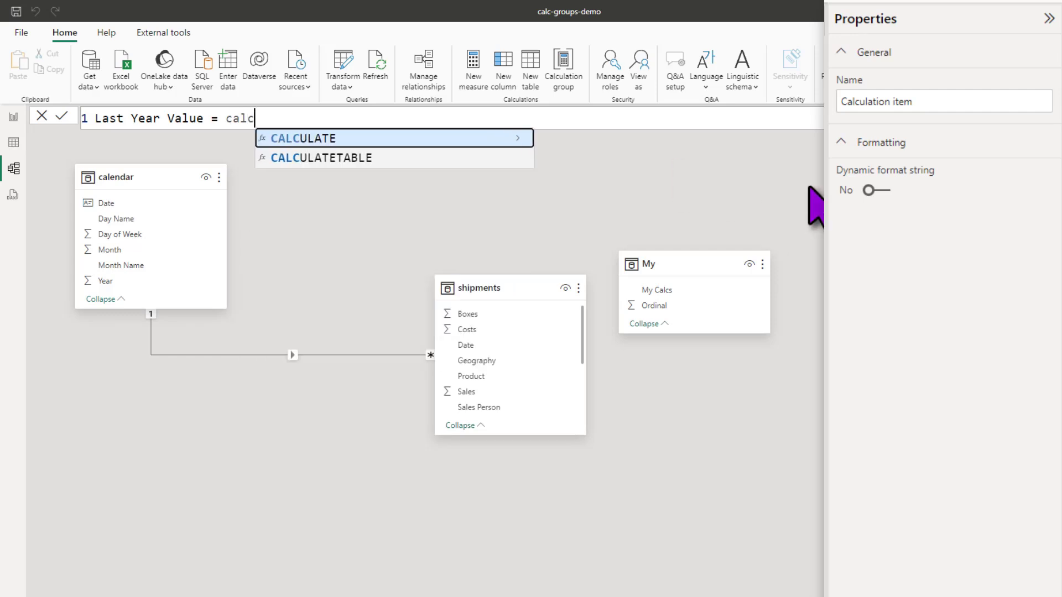
pyautogui.press('Tab')
pyautogui.write('sele')
pyautogui.press('Down')
pyautogui.press('Tab')
pyautogui.write('), sam')
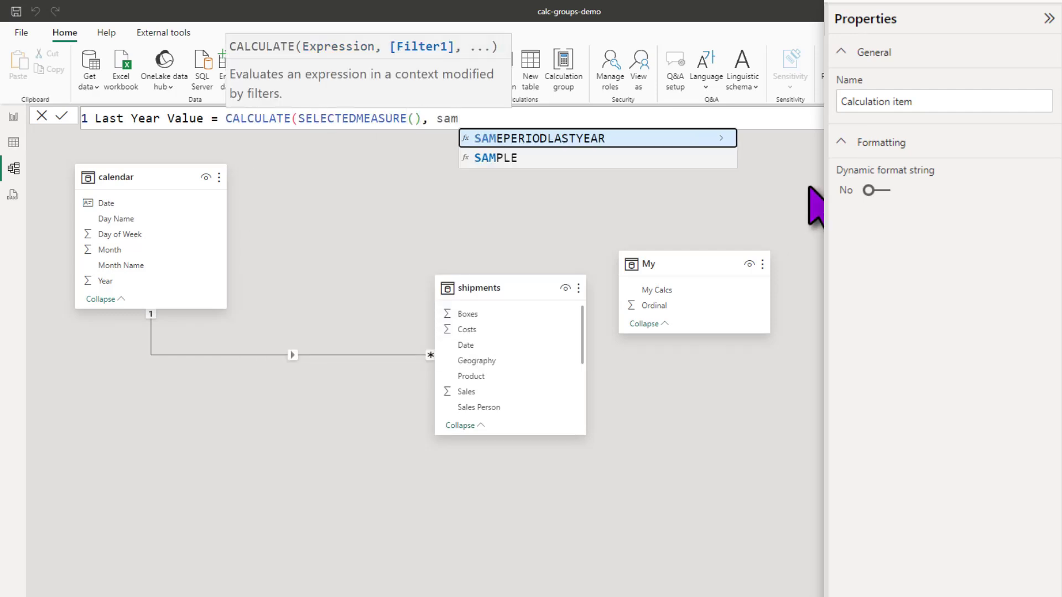
pyautogui.press('Tab')
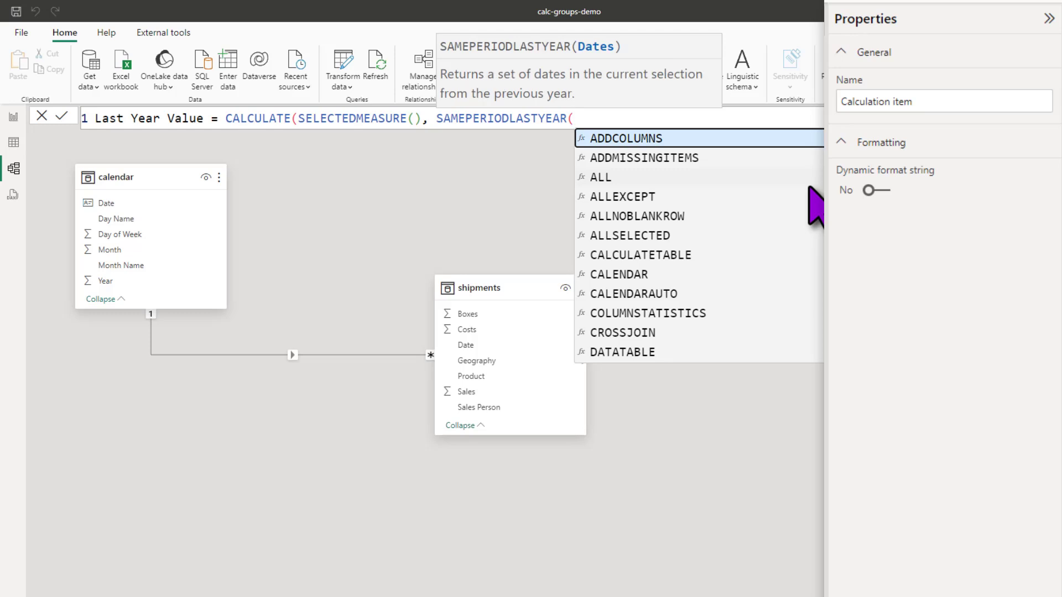
pyautogui.write('cal')
pyautogui.press('Down')
pyautogui.press('Down')
pyautogui.press('Down')
pyautogui.press('Down')
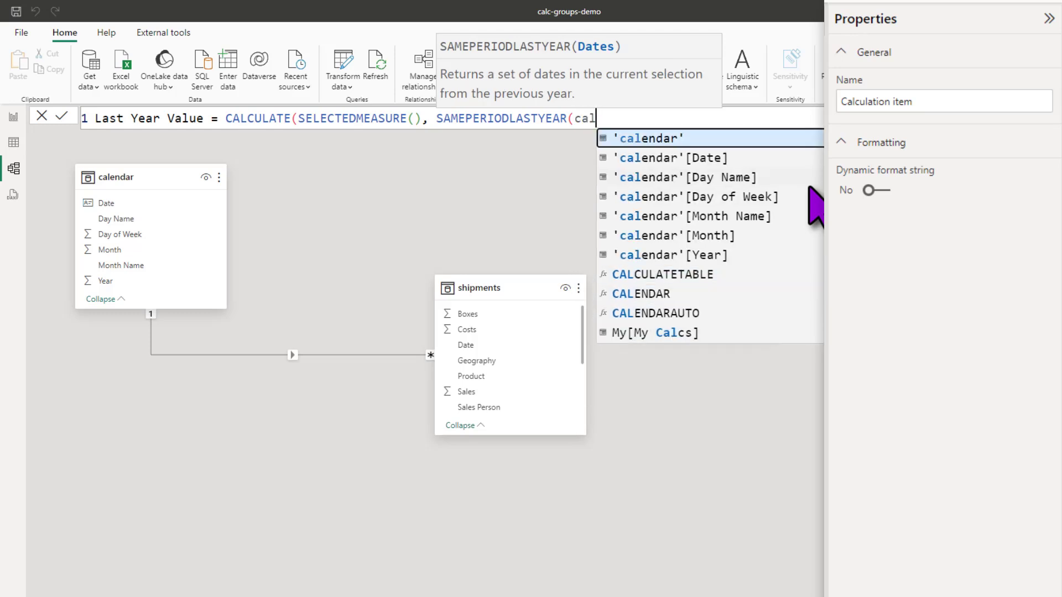
pyautogui.press('Down')
pyautogui.press('Tab')
pyautogui.write('))')
pyautogui.press('Return')
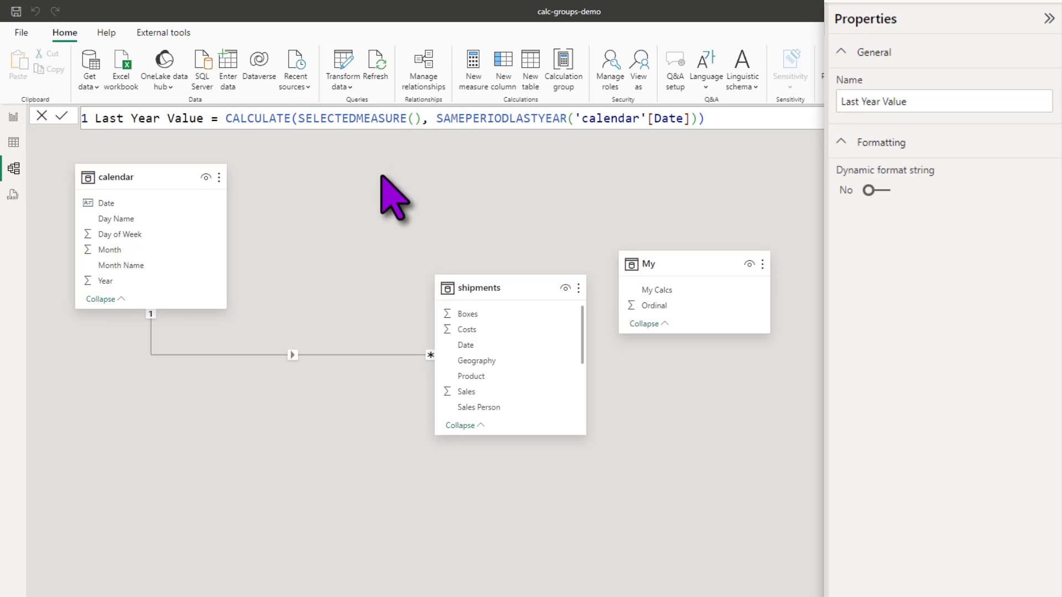
pyautogui.click(43, 115)
# Add YoY change = SELECTEDMEASURE() - CALCULATE(SELECTEDMEASURE(), SAMEPERIODLASTYEAR('calendar'[Date])).
pyautogui.click(932, 211)
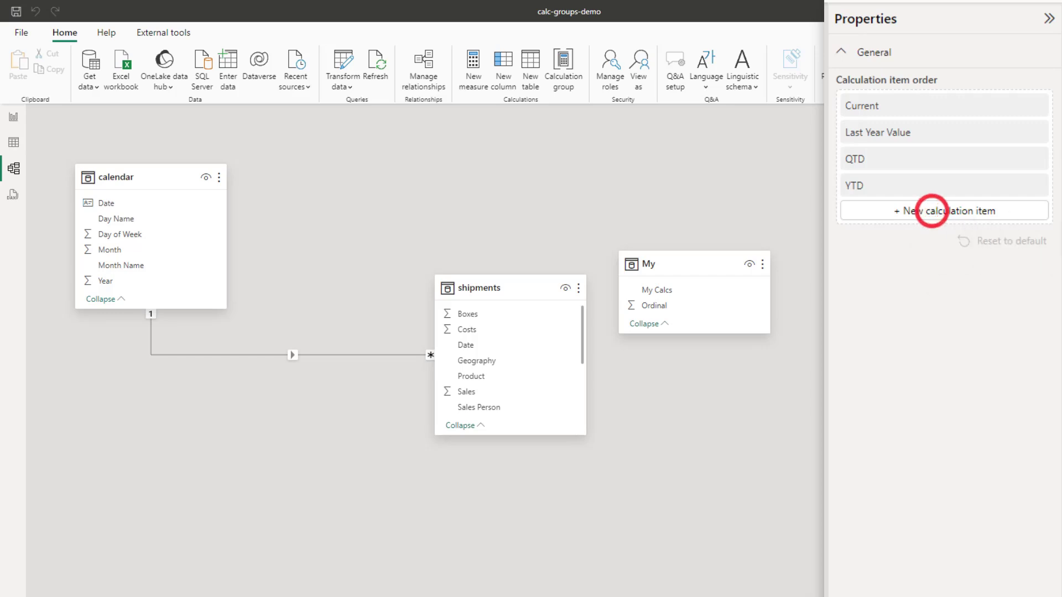
pyautogui.write('Y')
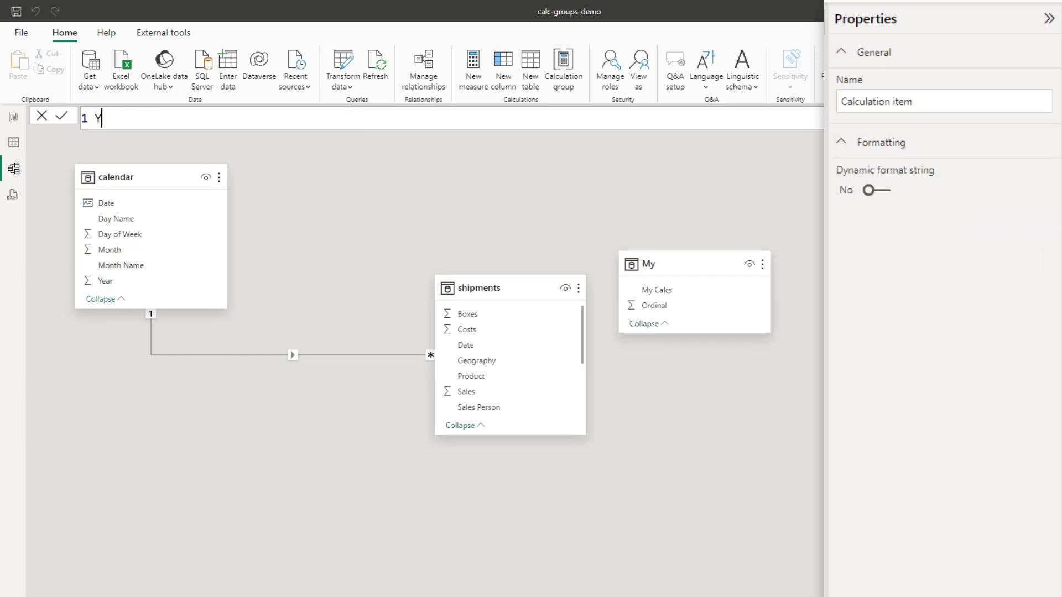
pyautogui.write('oY change')
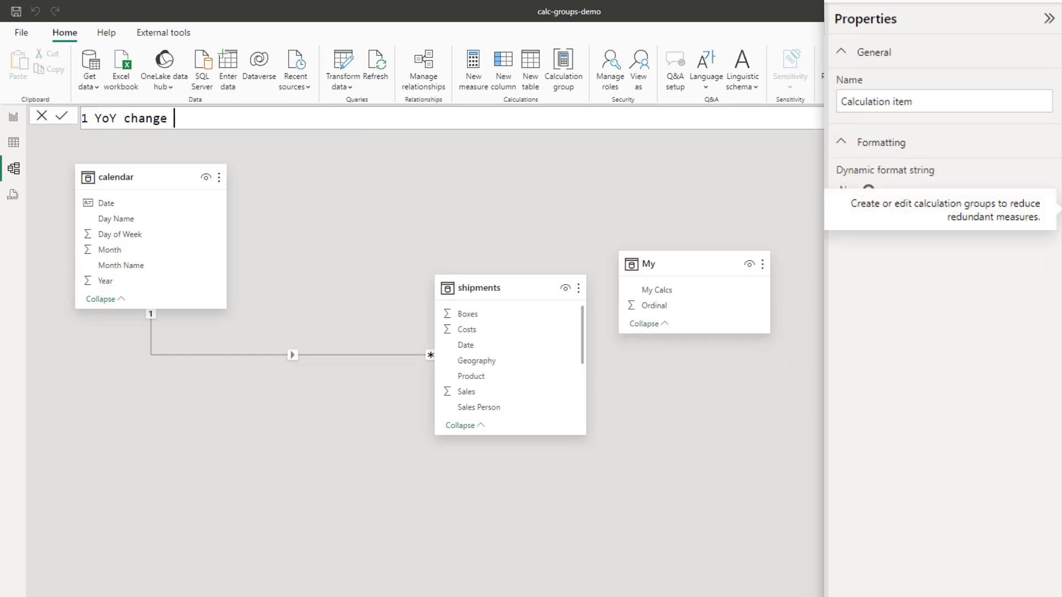
pyautogui.write(' = selec')
pyautogui.press('Down')
pyautogui.press('Tab')
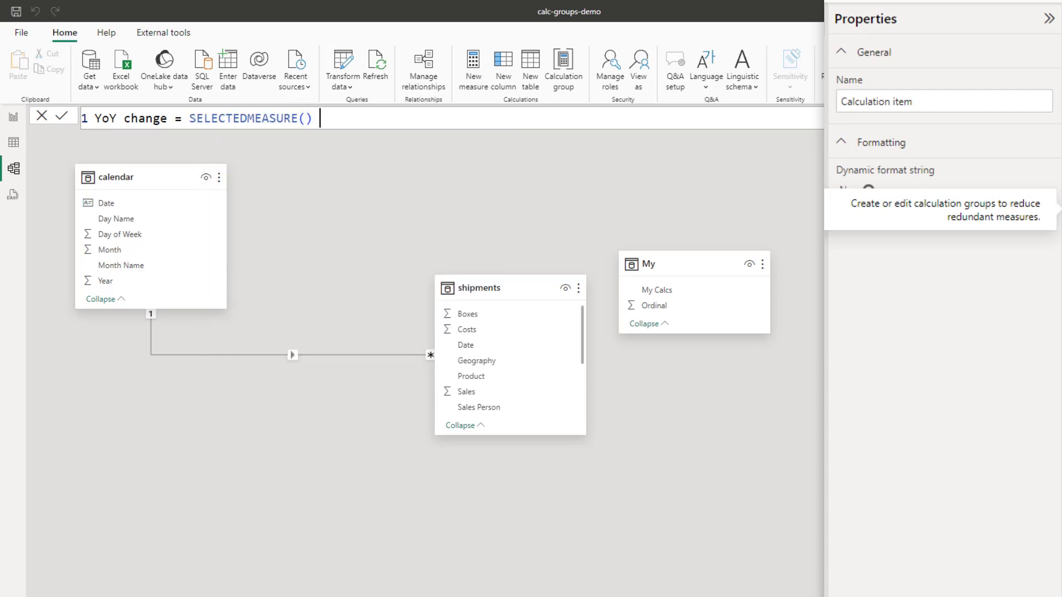
pyautogui.write('- calcu')
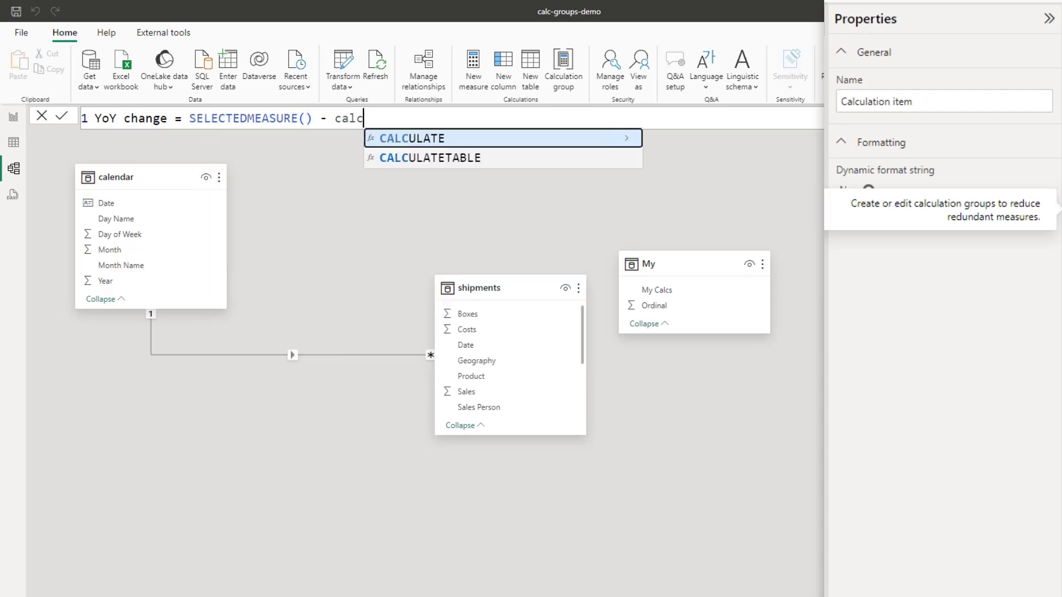
pyautogui.press('Tab')
pyautogui.write('sele')
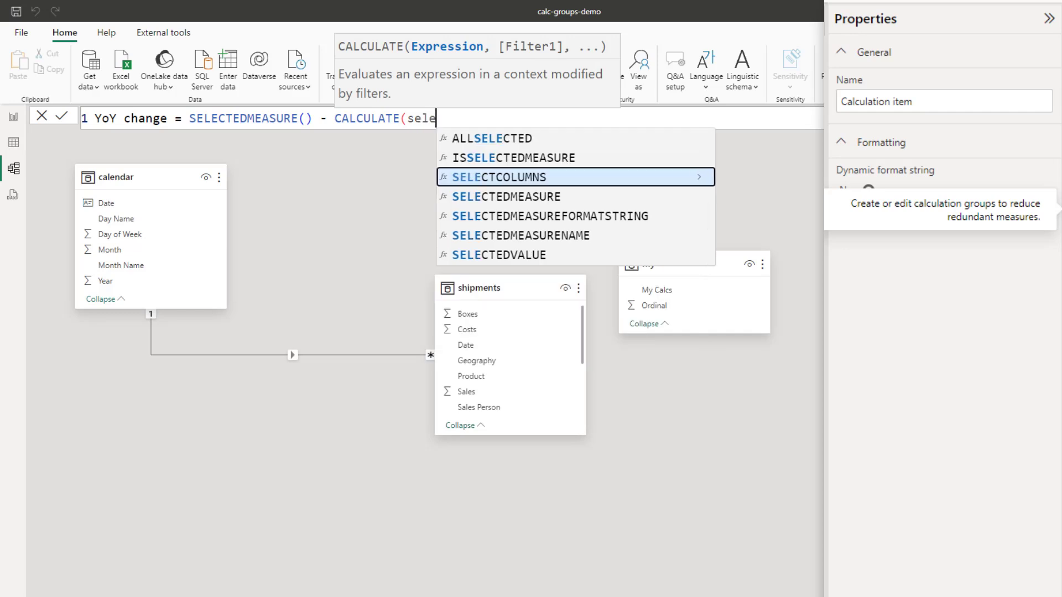
pyautogui.press('Down')
pyautogui.press('Tab')
pyautogui.write(', sam')
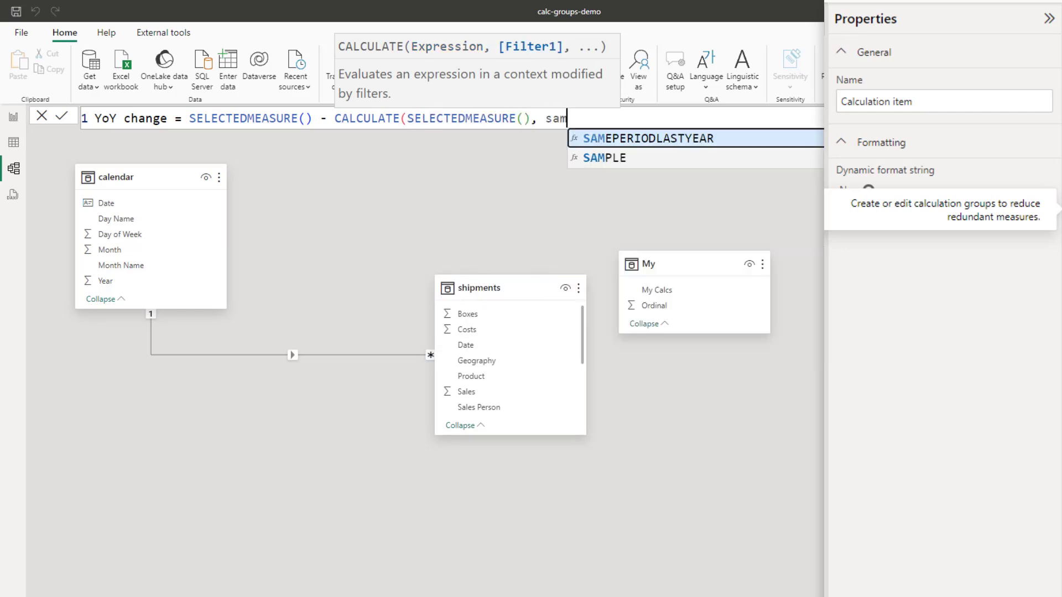
pyautogui.press('Tab')
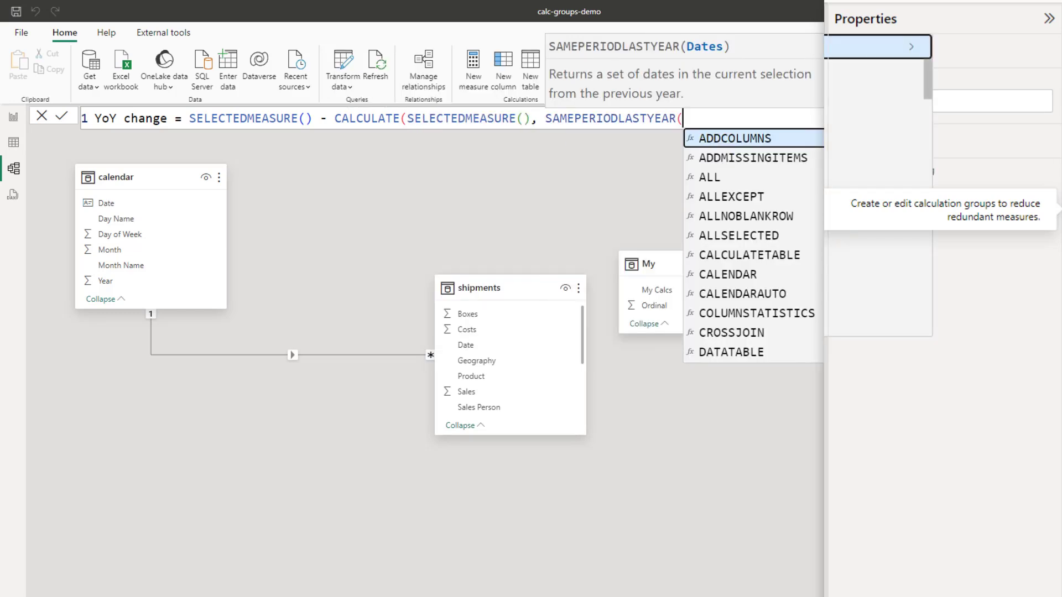
pyautogui.write('ca')
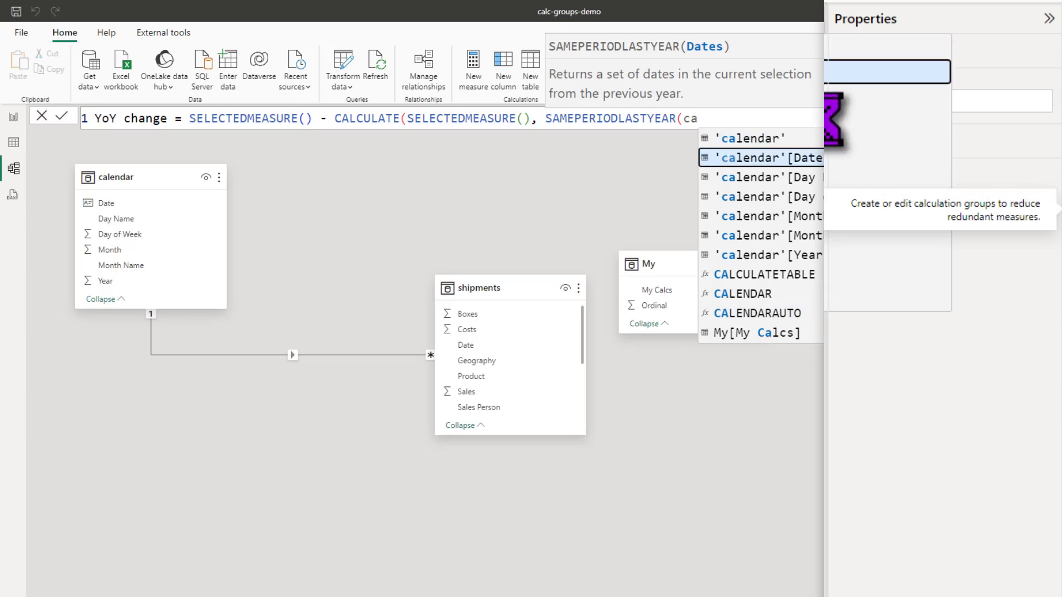
pyautogui.click(764, 158)
pyautogui.write('))')
pyautogui.press('Return')
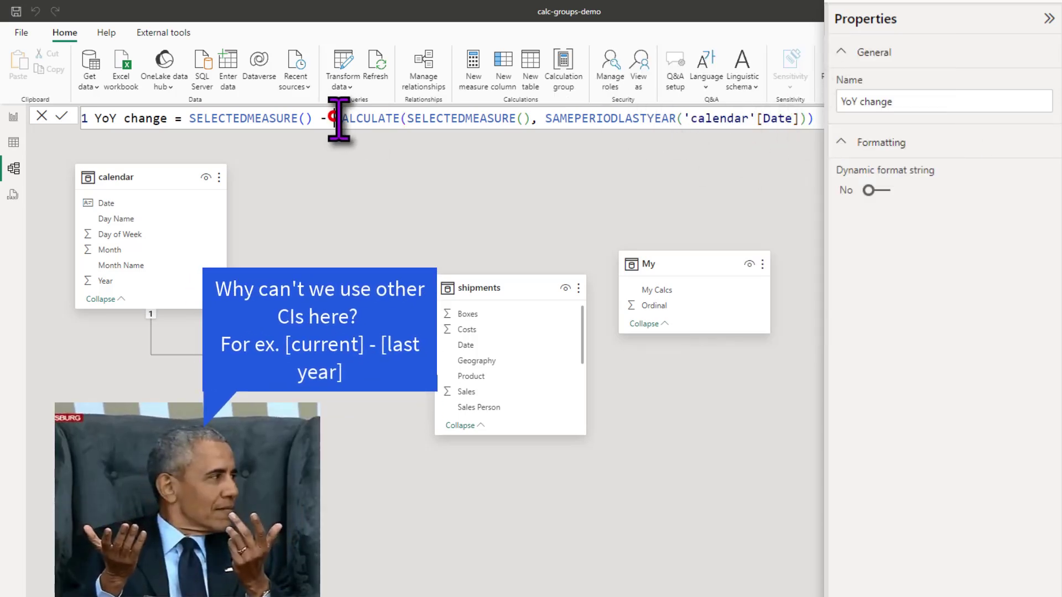
# Rework the last-year CALCULATE portion of the YoY change formula.
pyautogui.moveTo(334, 118); pyautogui.dragTo(811, 127)
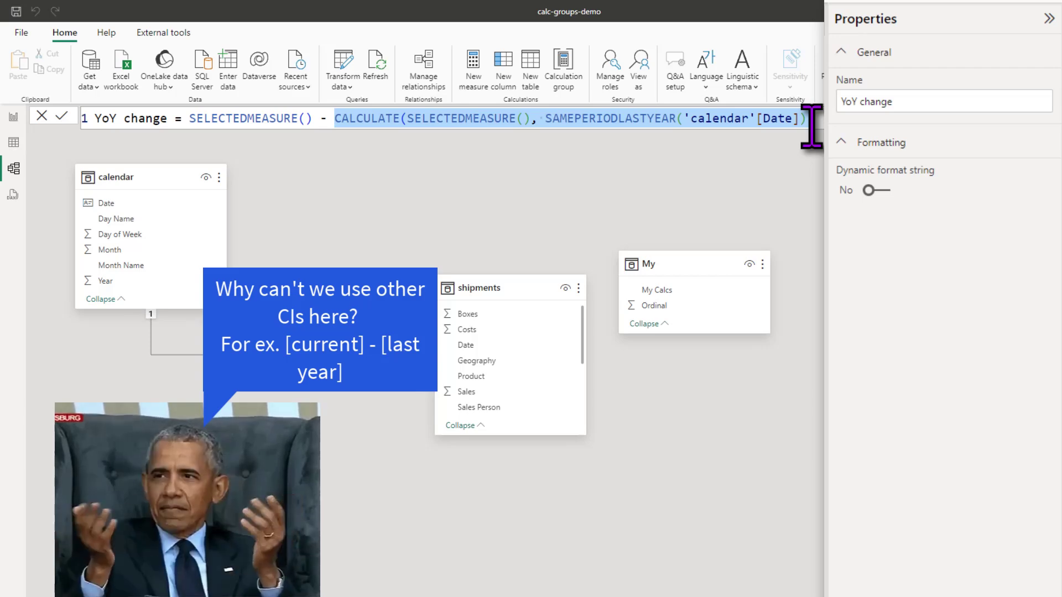
pyautogui.click(813, 118)
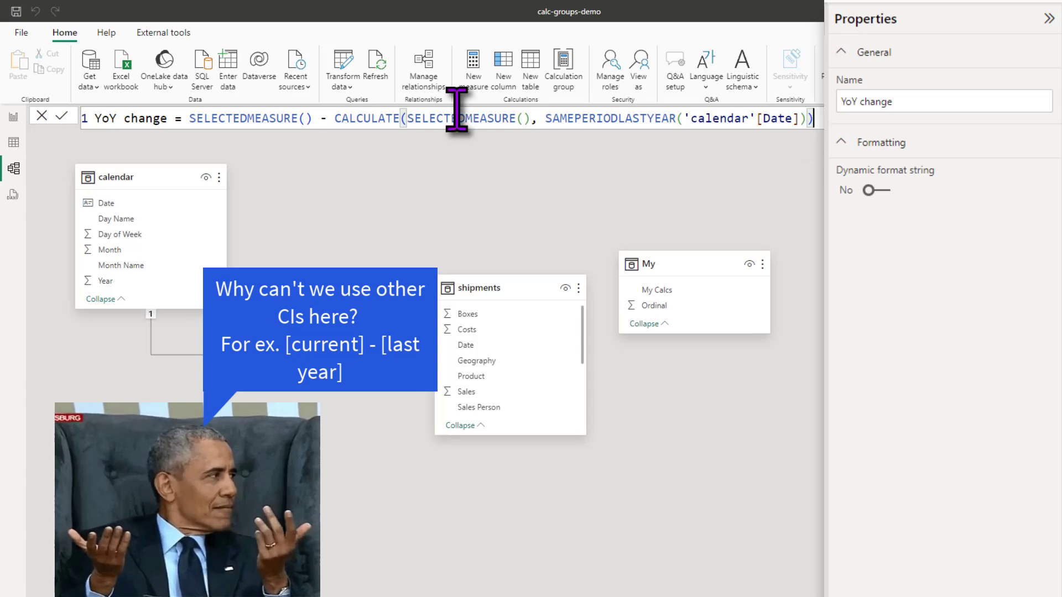
pyautogui.moveTo(334, 117); pyautogui.dragTo(813, 118)
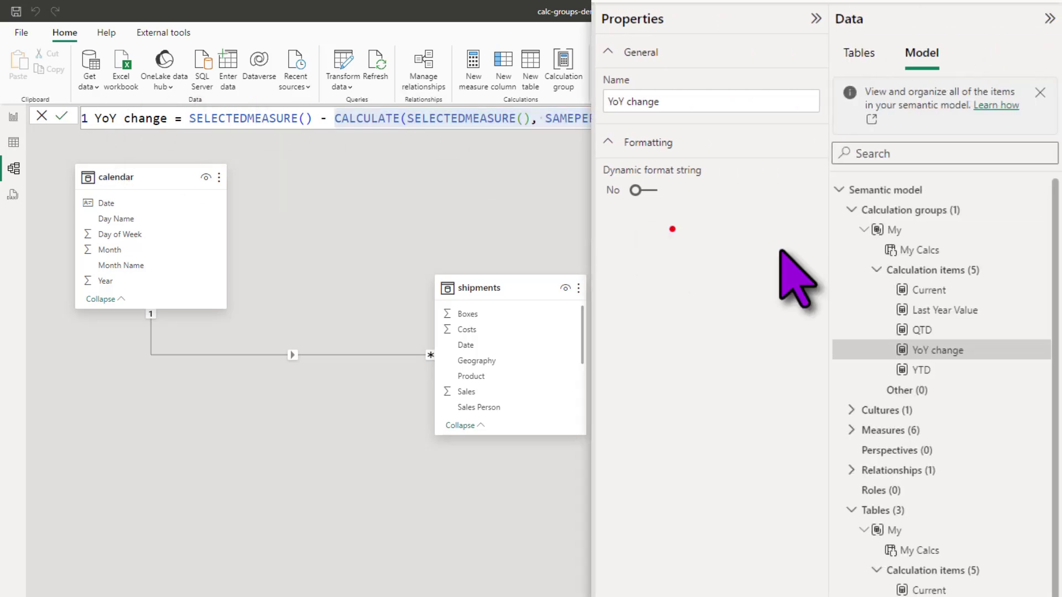
pyautogui.rightClick(910, 277)
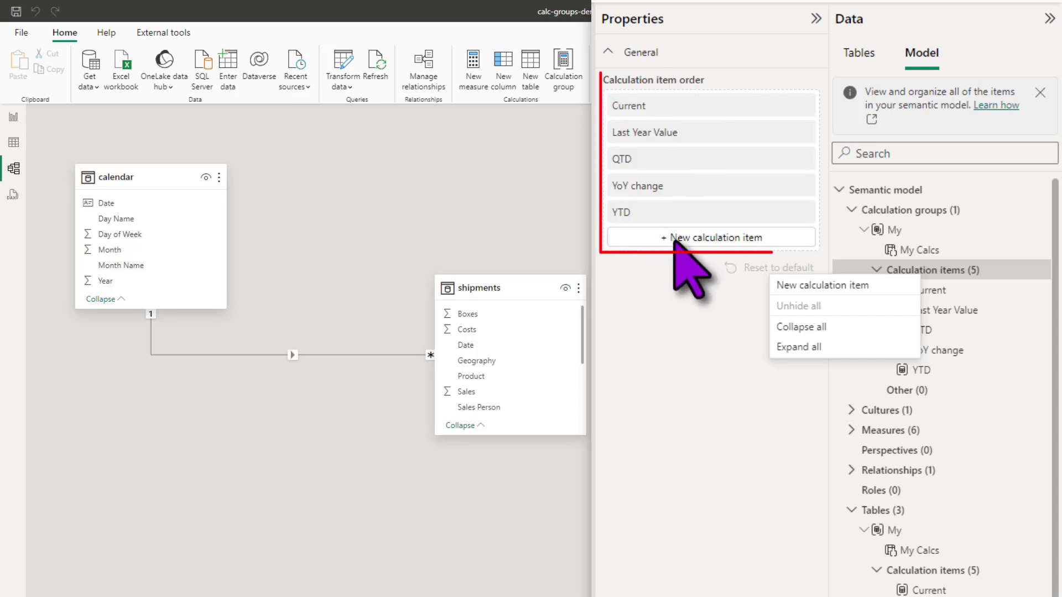
# Add a sixth calculation item from the Calculation items context menu in the Model tree.
pyautogui.rightClick(969, 271)
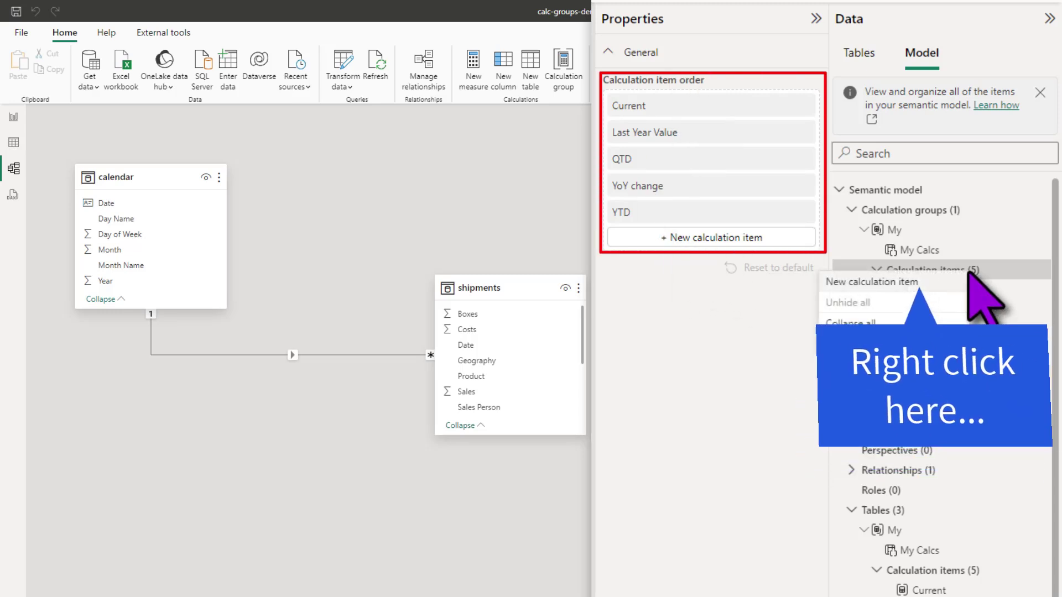
pyautogui.click(872, 282)
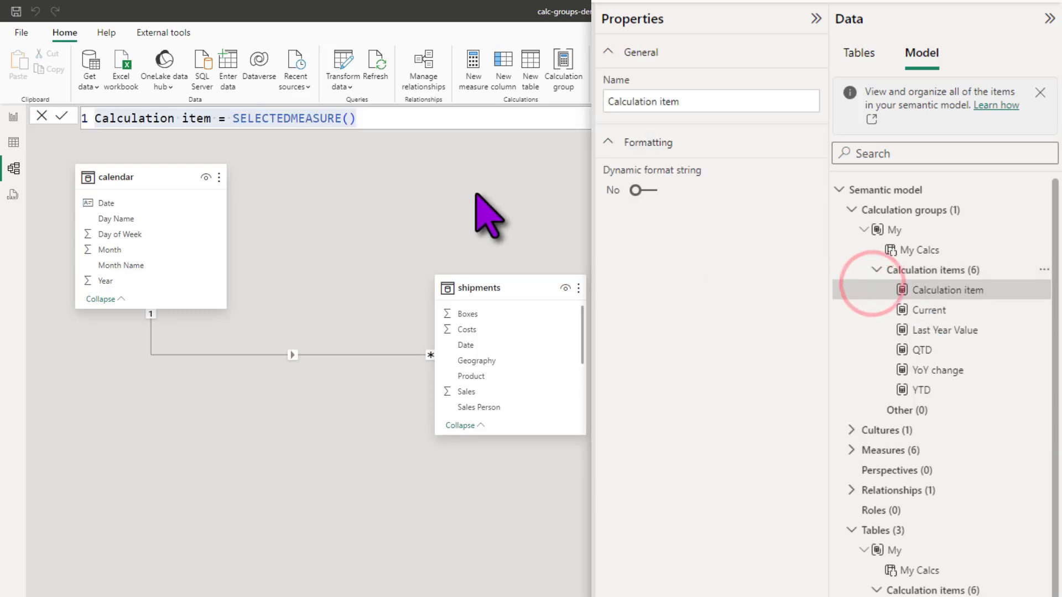
# Name the new item YoY% and define var cv = SELECTEDMEASURE().
pyautogui.write('YoY')
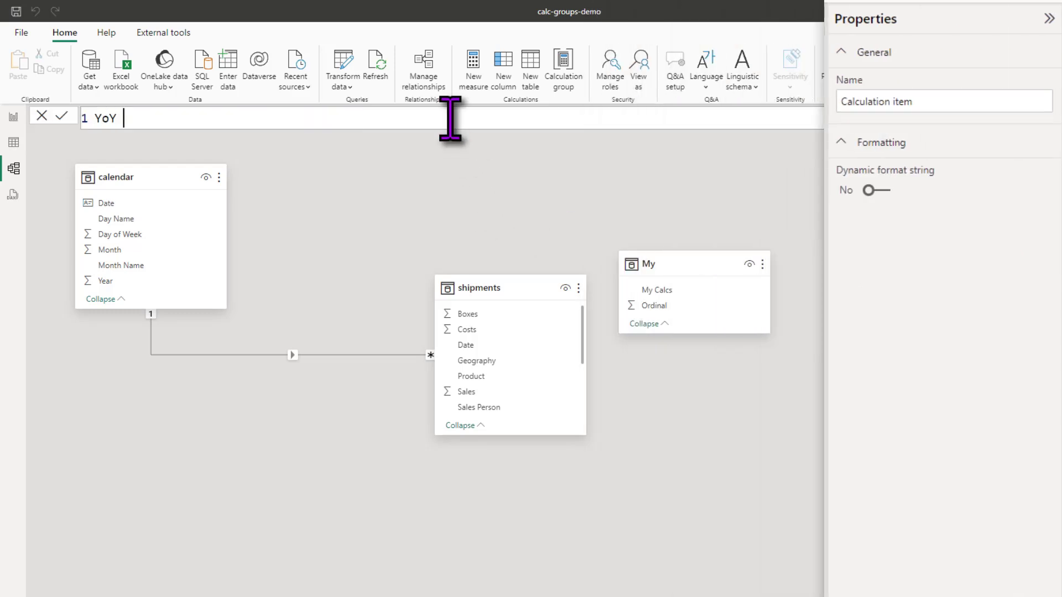
pyautogui.write('=')
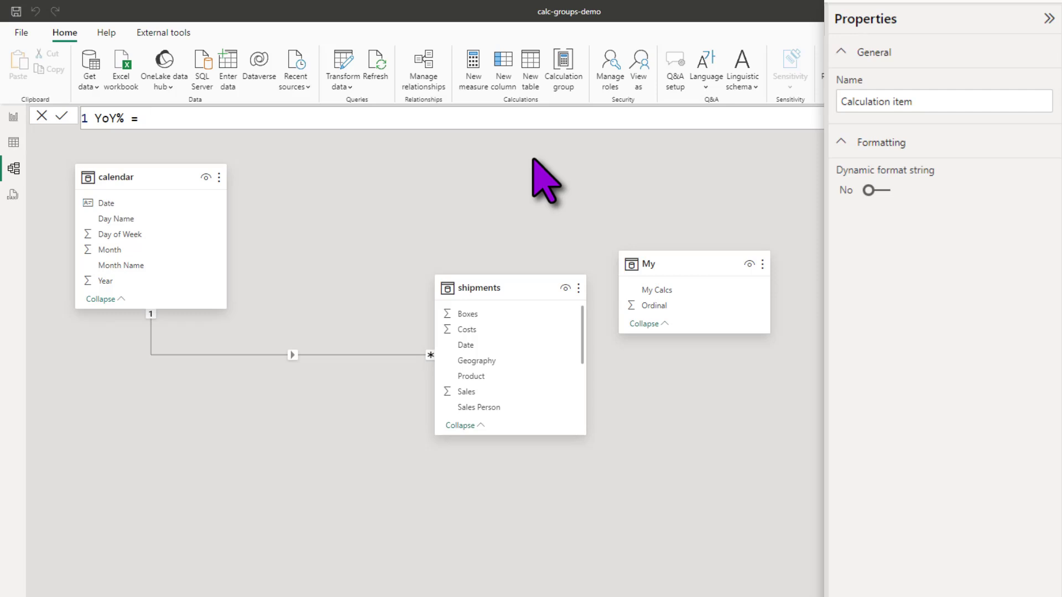
pyautogui.hotkey('shift', 'Return')
pyautogui.write('var cv =')
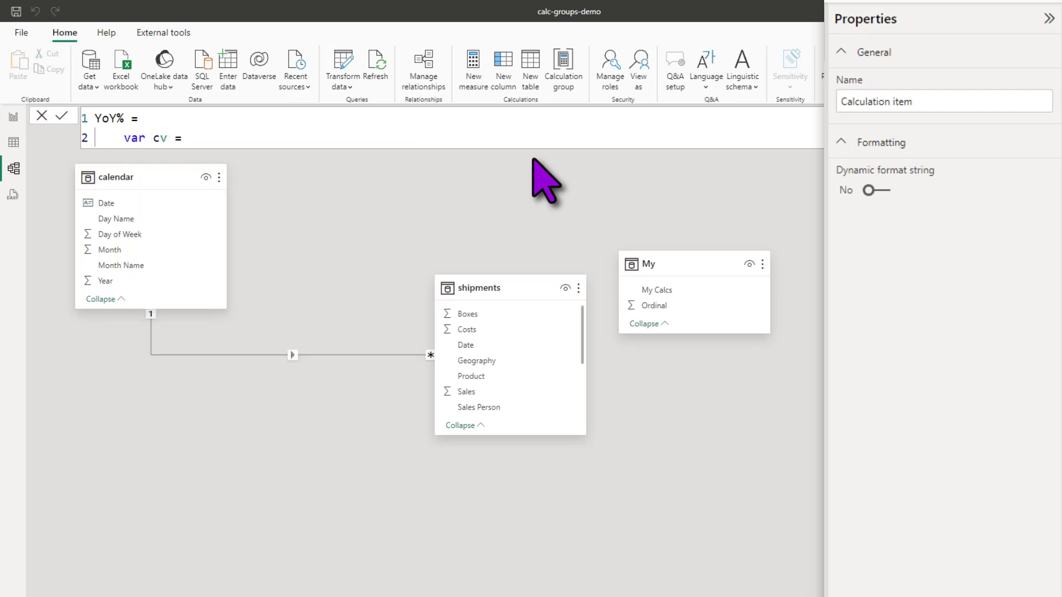
pyautogui.write(' SELECTEDMEASURE()')
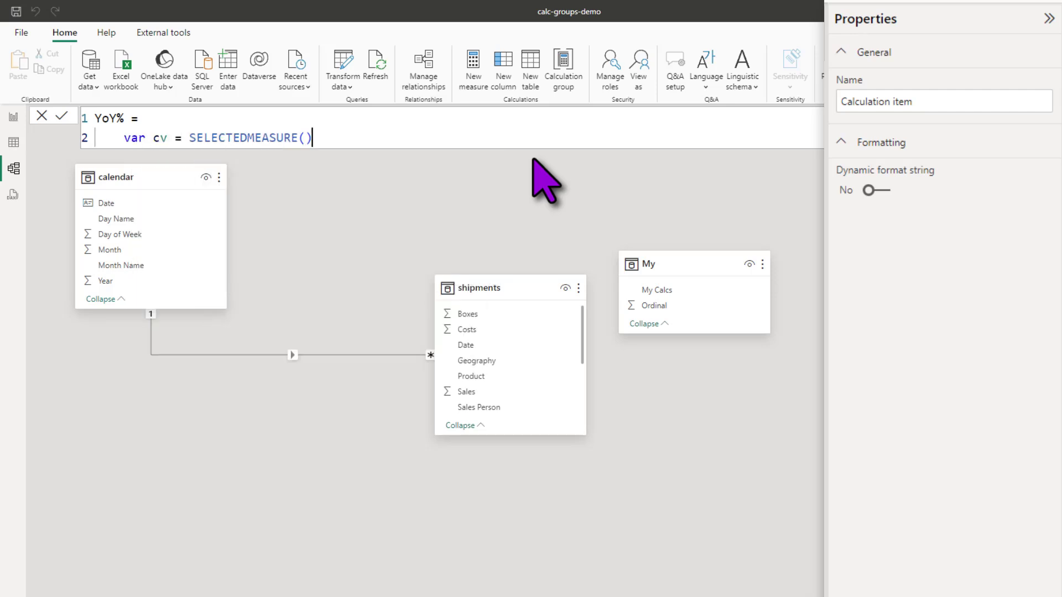
pyautogui.hotkey('shift', 'Return')
# Add var pv = CALCULATE(SELECTEDMEASURE(), SAMEPERIODLASTYEAR(calendar Date)) and var diff = cv - pv.
pyautogui.write('var ')
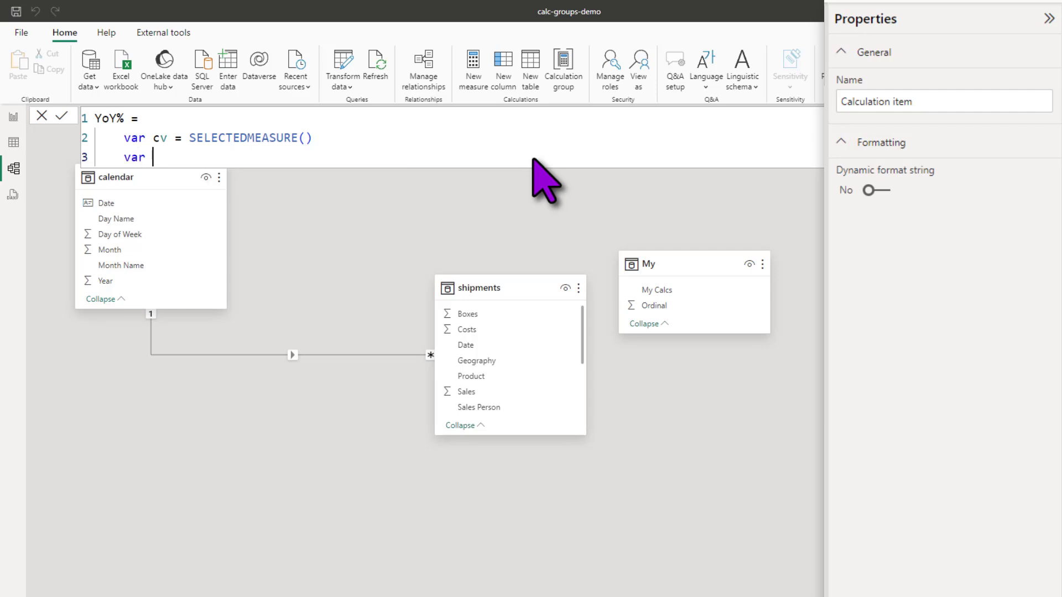
pyautogui.write('pv = cal')
pyautogui.press('Tab')
pyautogui.write('sele')
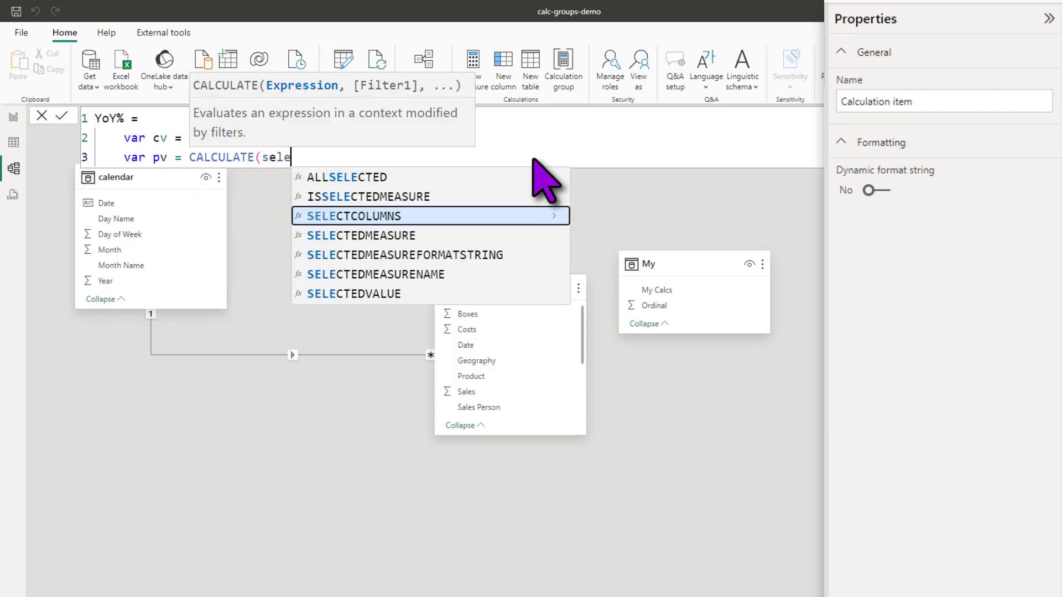
pyautogui.press('Down')
pyautogui.press('Tab')
pyautogui.write('), same')
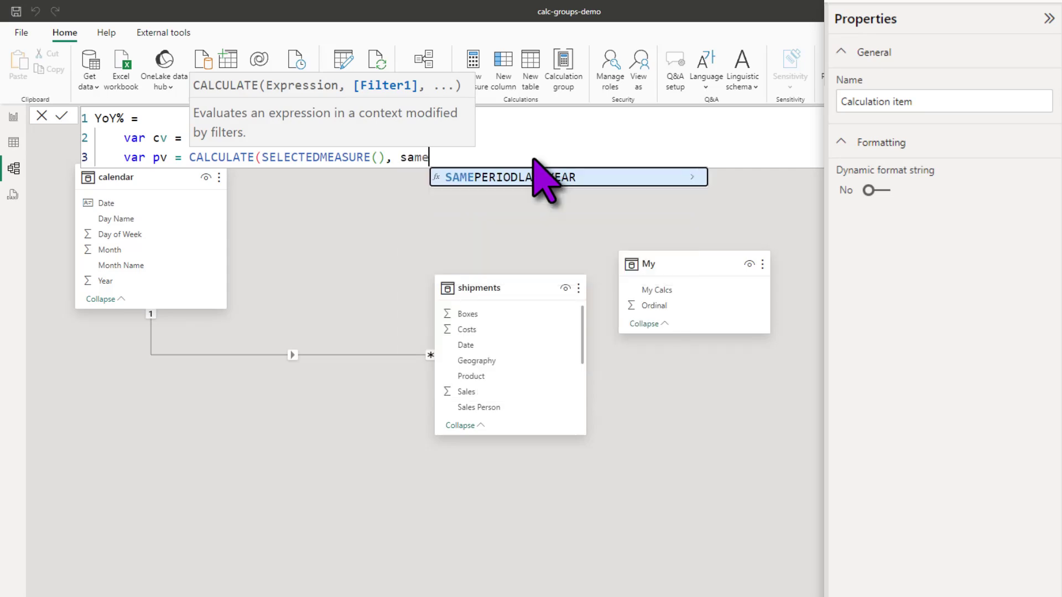
pyautogui.press('Tab')
pyautogui.write('cal')
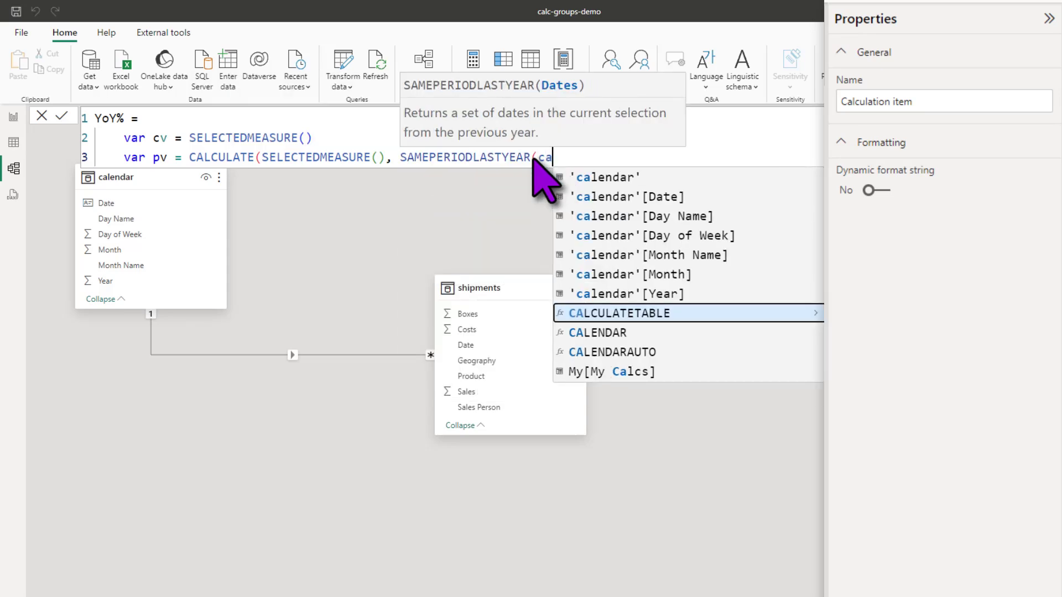
pyautogui.press('Down')
pyautogui.press('Down')
pyautogui.press('Down')
pyautogui.press('Down')
pyautogui.press('Down')
pyautogui.press('Tab')
pyautogui.write('))')
pyautogui.hotkey('shift', 'Return')
pyautogui.write('v')
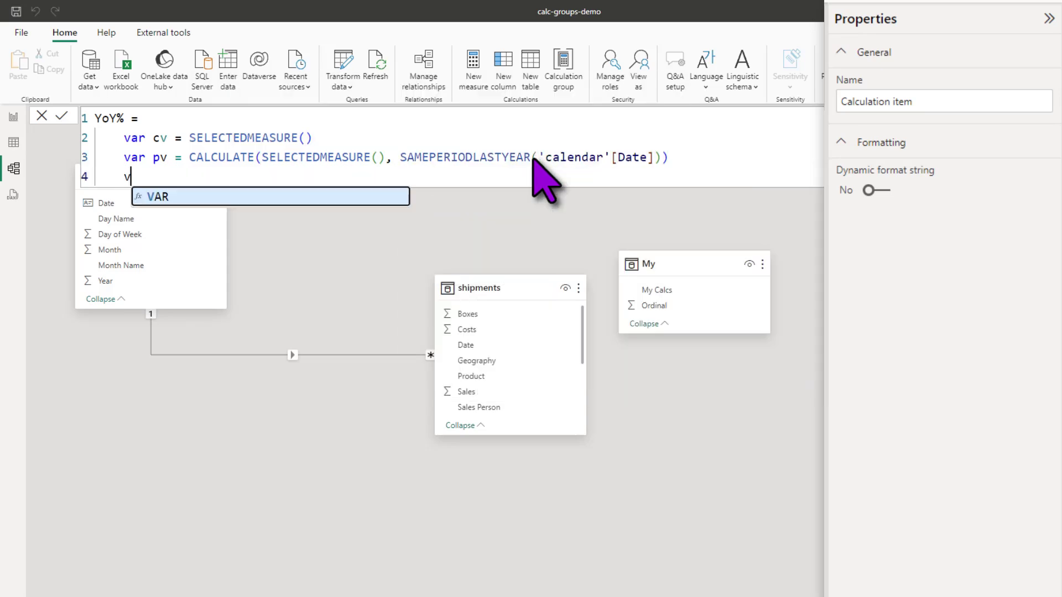
pyautogui.write('ar diff = ')
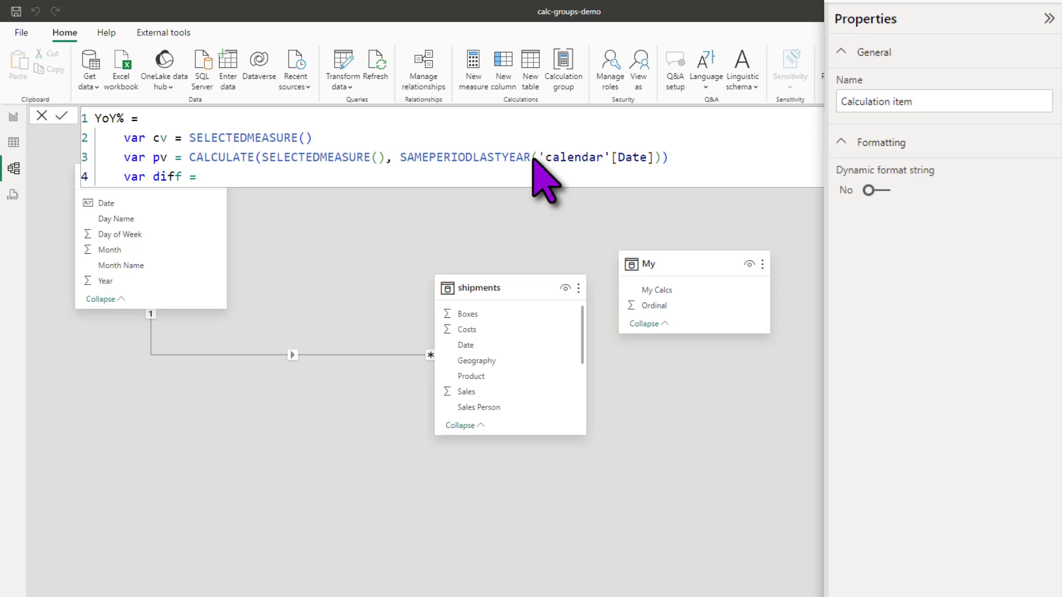
pyautogui.write('cv - pv')
# Finish with return DIVIDE(diff, pv) and commit the YoY% formula.
pyautogui.hotkey('shift', 'Return')
pyautogui.write('return')
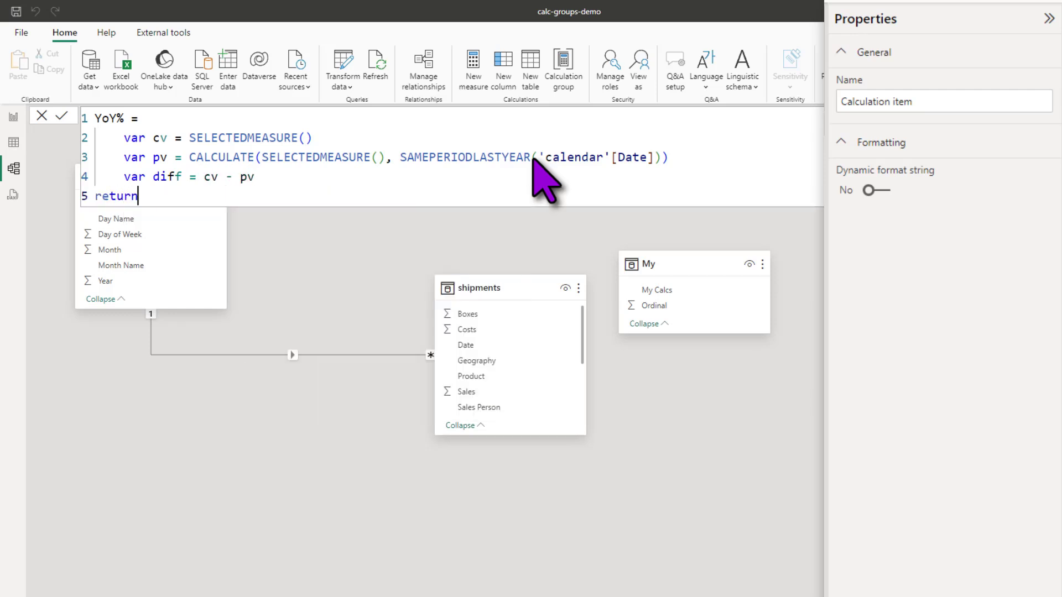
pyautogui.hotkey('shift', 'Return')
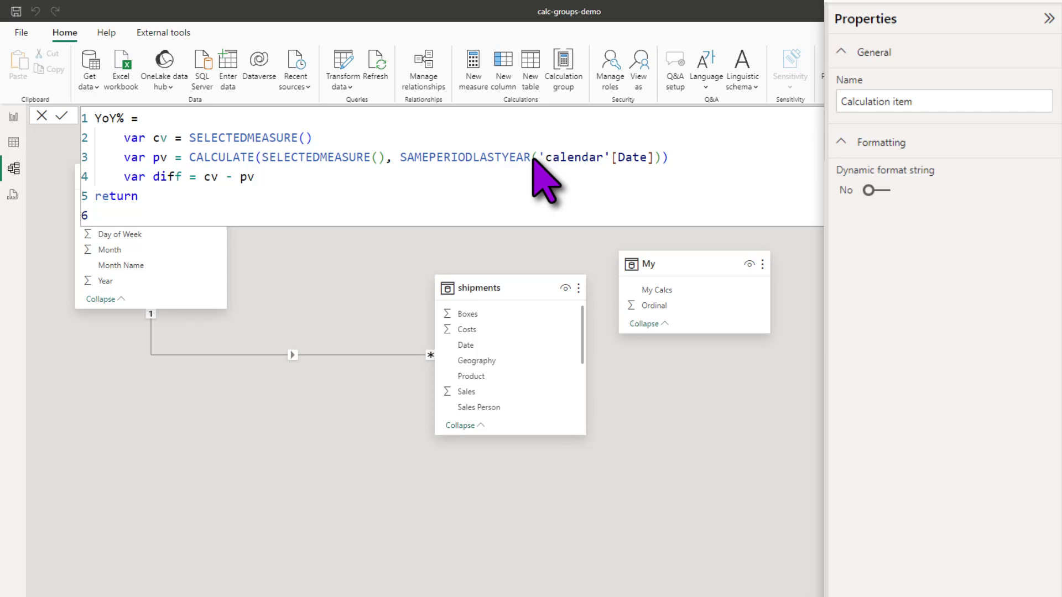
pyautogui.write('divid')
pyautogui.press('Tab')
pyautogui.write('dif')
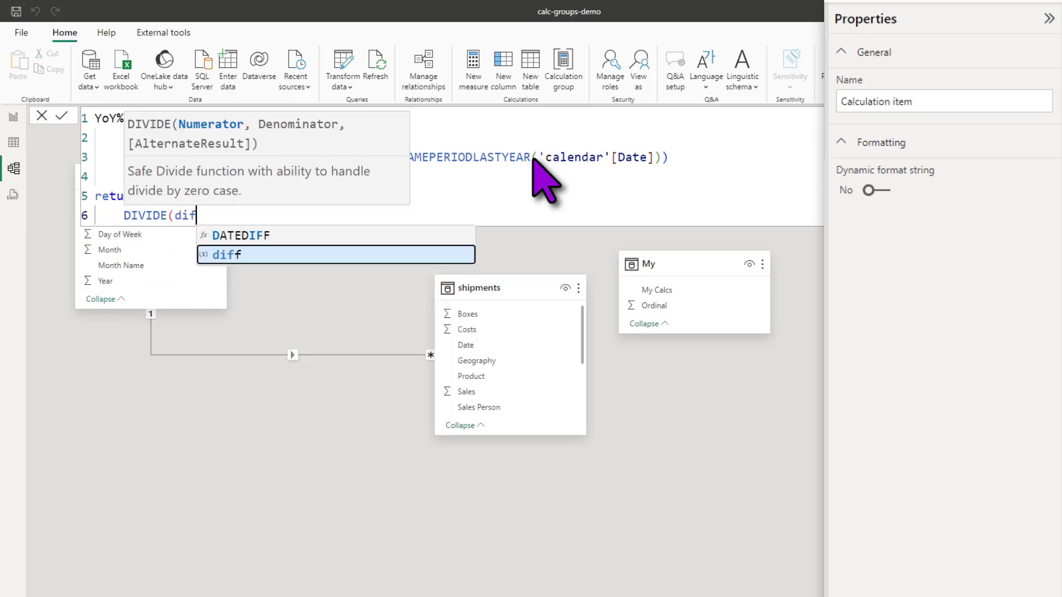
pyautogui.press('Tab')
pyautogui.write(', pv)')
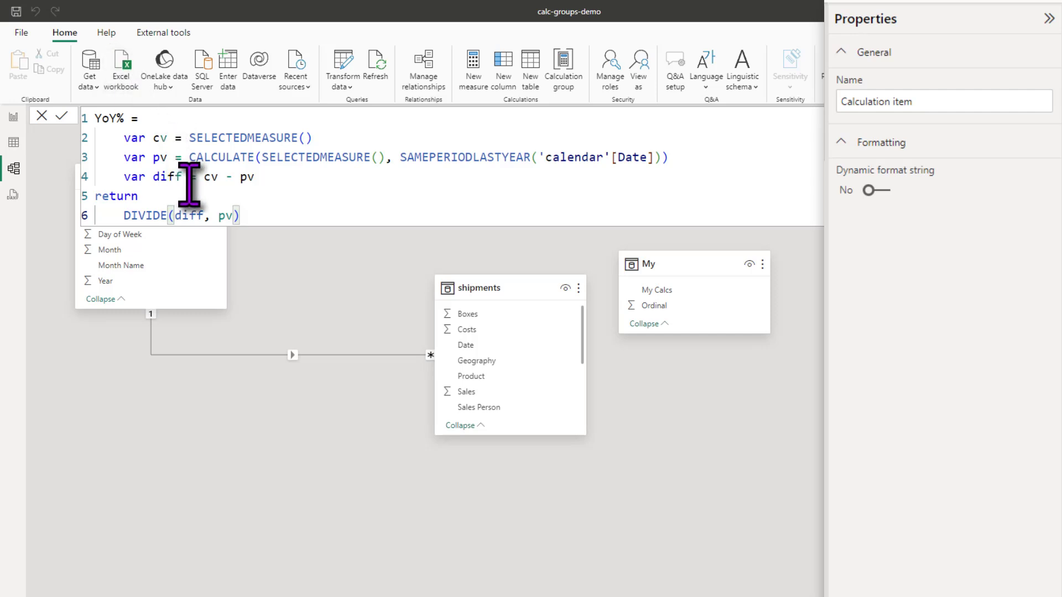
pyautogui.click(61, 116)
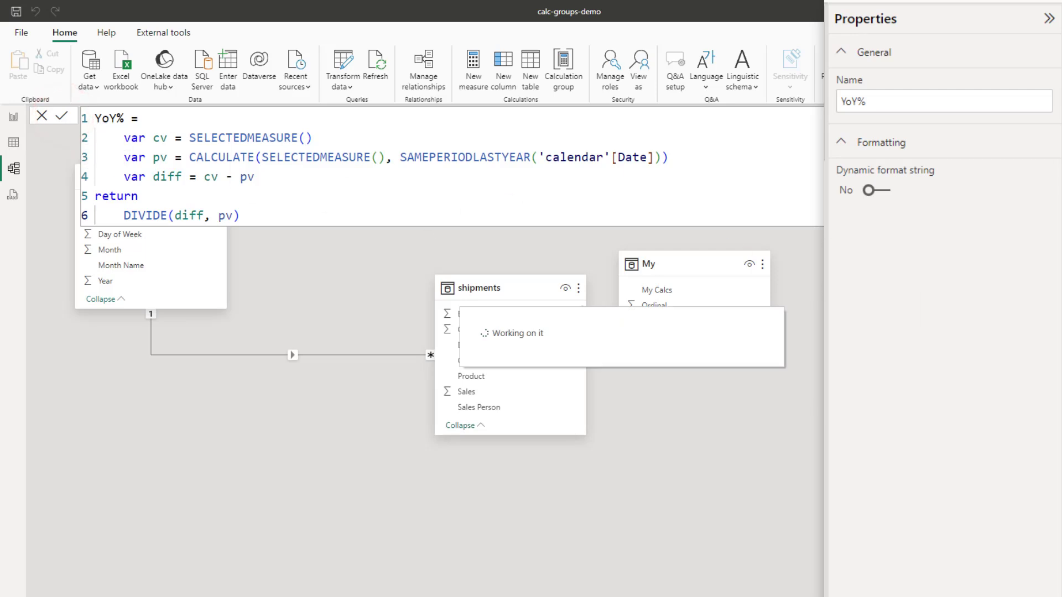
pyautogui.click(824, 391)
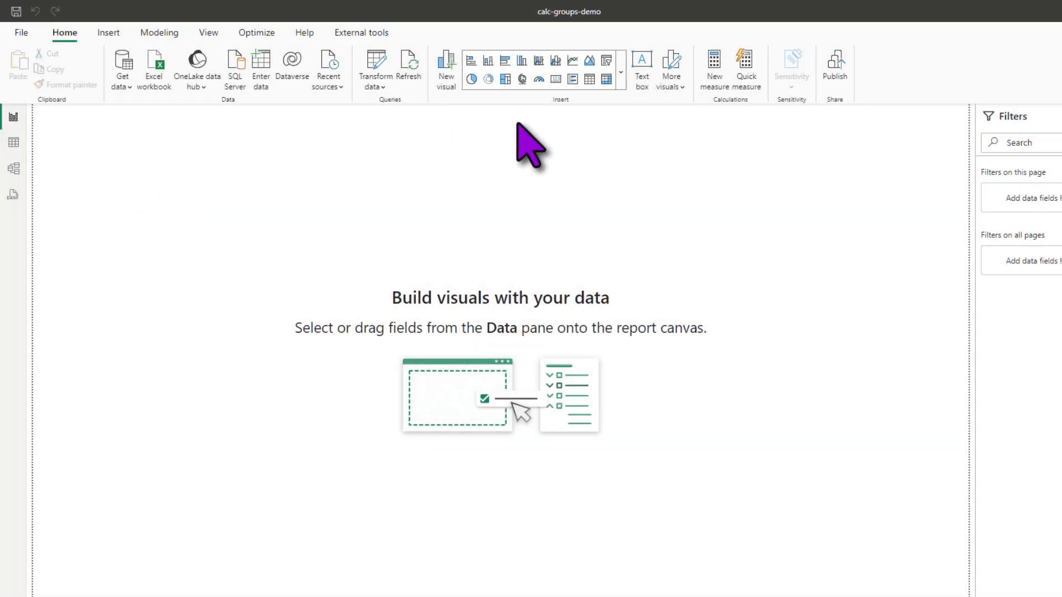
# Add a matrix visual to the report page, enlarged and centred.
pyautogui.click(606, 81)
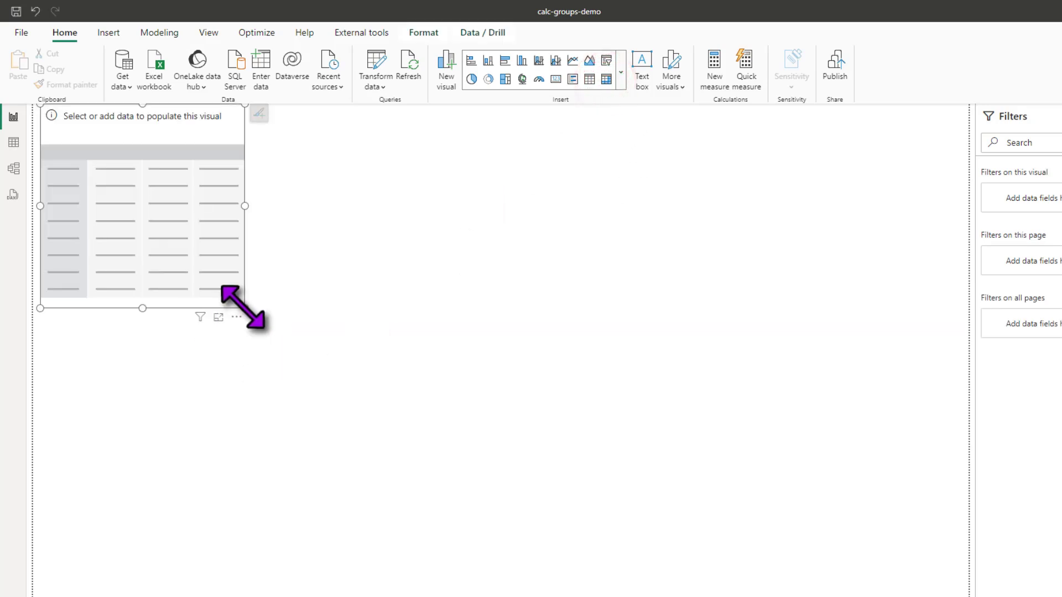
pyautogui.moveTo(243, 306); pyautogui.dragTo(617, 514)
pyautogui.moveTo(583, 448); pyautogui.dragTo(726, 488)
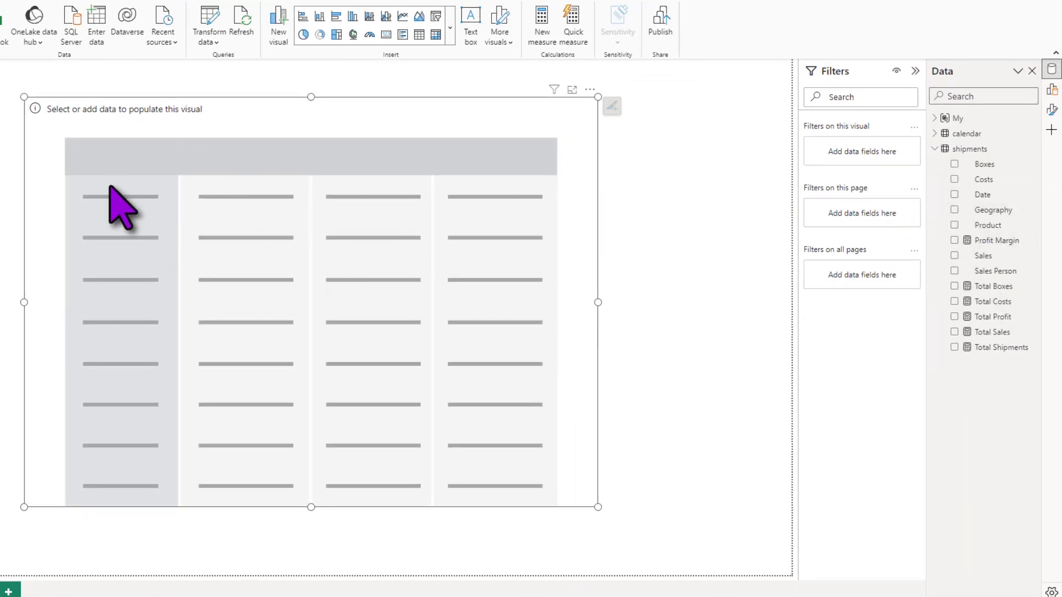
# Put calendar Year and Month Name on the matrix rows and expand 2022 and 2023.
pyautogui.click(935, 133)
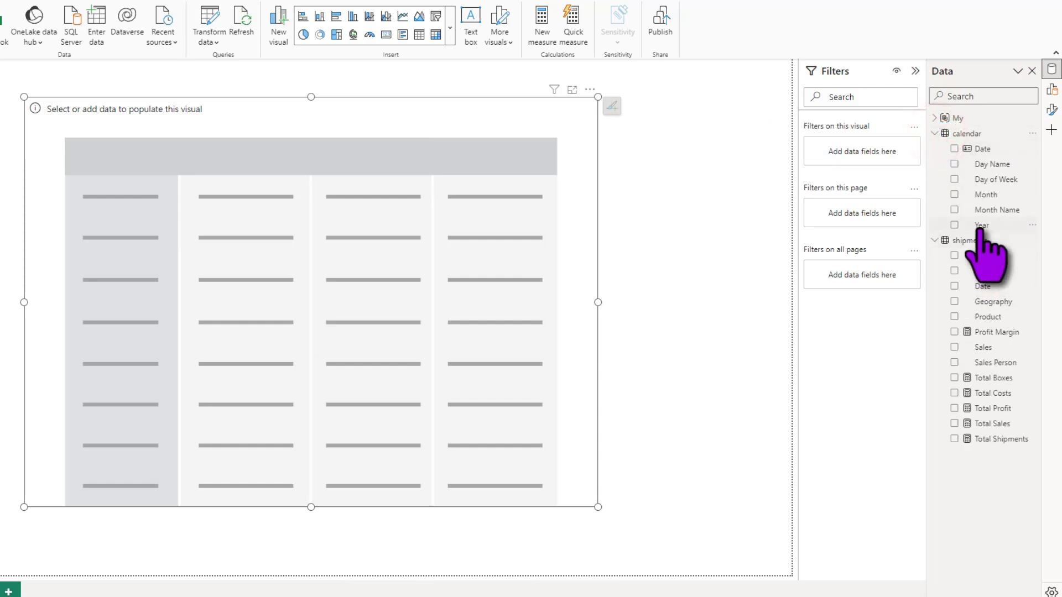
pyautogui.click(954, 225)
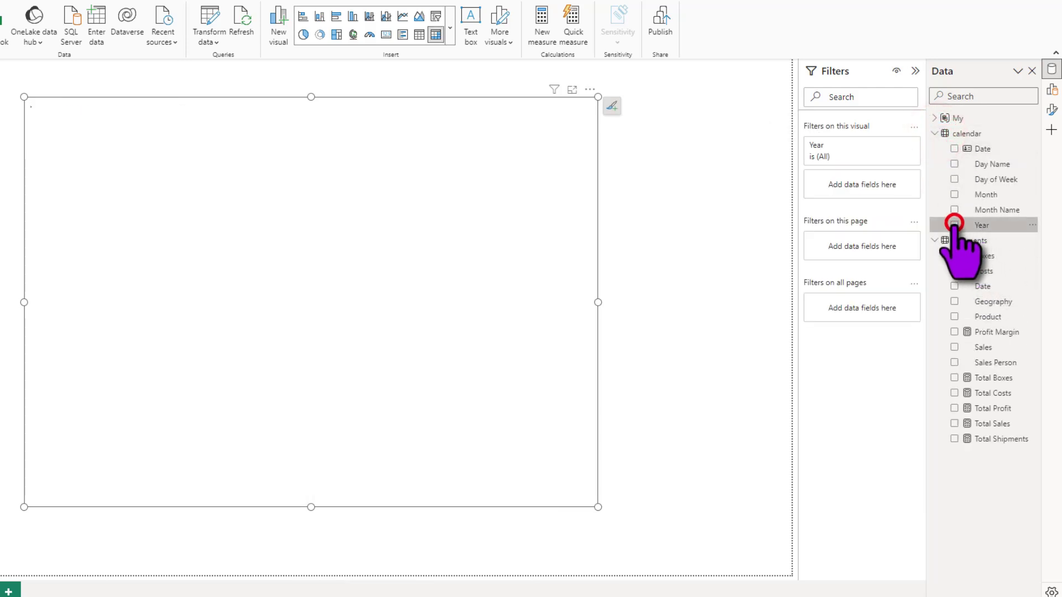
pyautogui.click(955, 194)
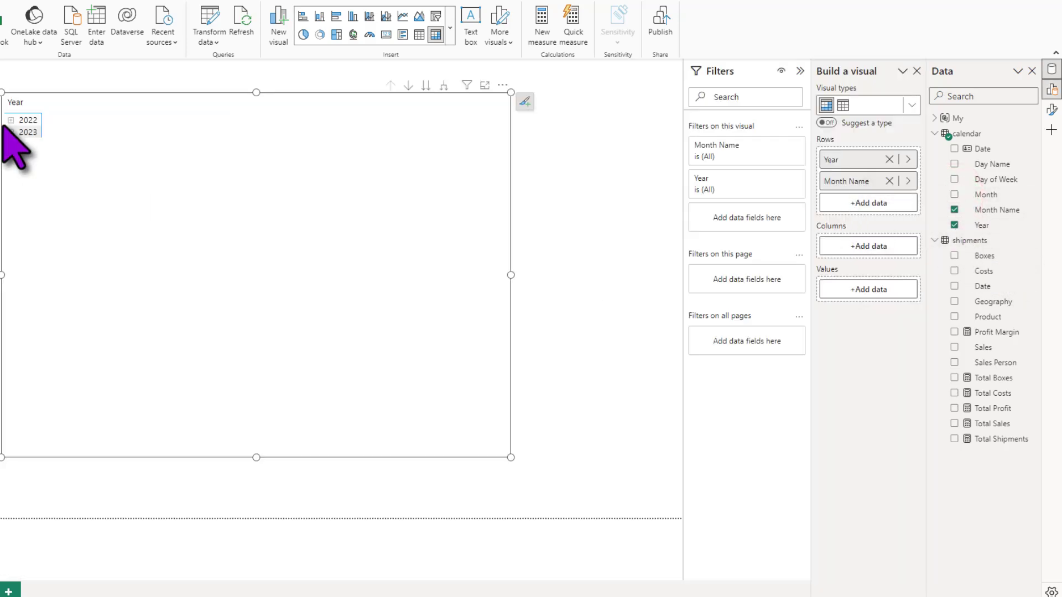
pyautogui.click(10, 120)
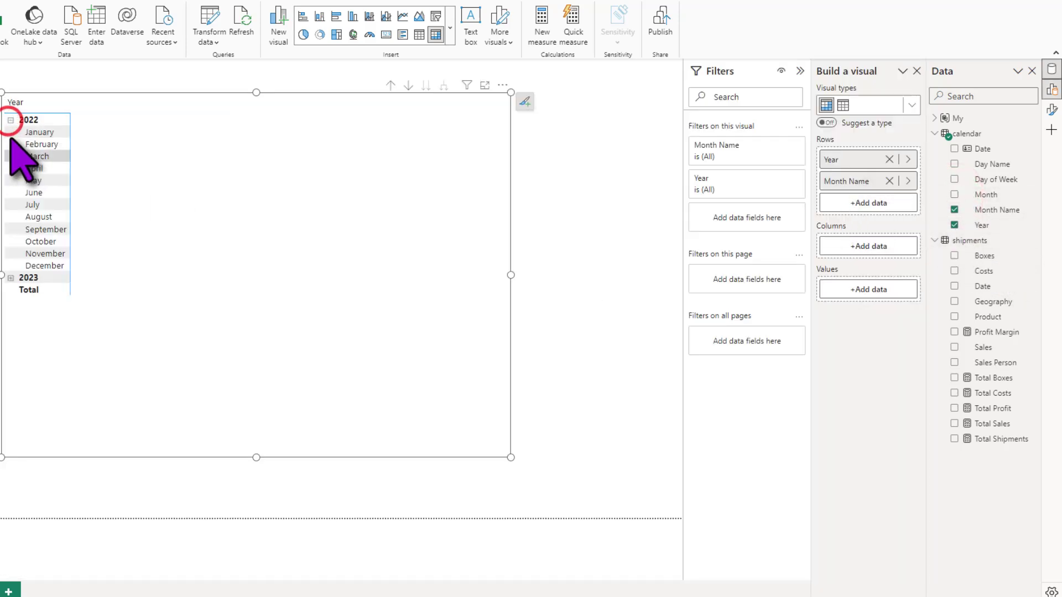
pyautogui.click(10, 277)
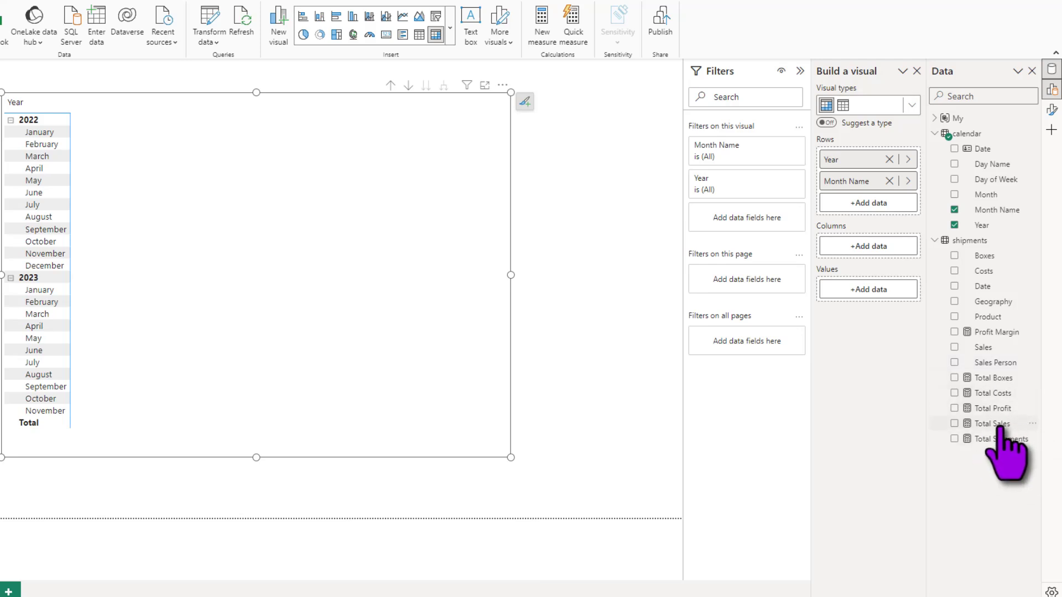
# Add Total Sales as the matrix values and My Calcs from the My table as columns.
pyautogui.moveTo(998, 423); pyautogui.dragTo(896, 291)
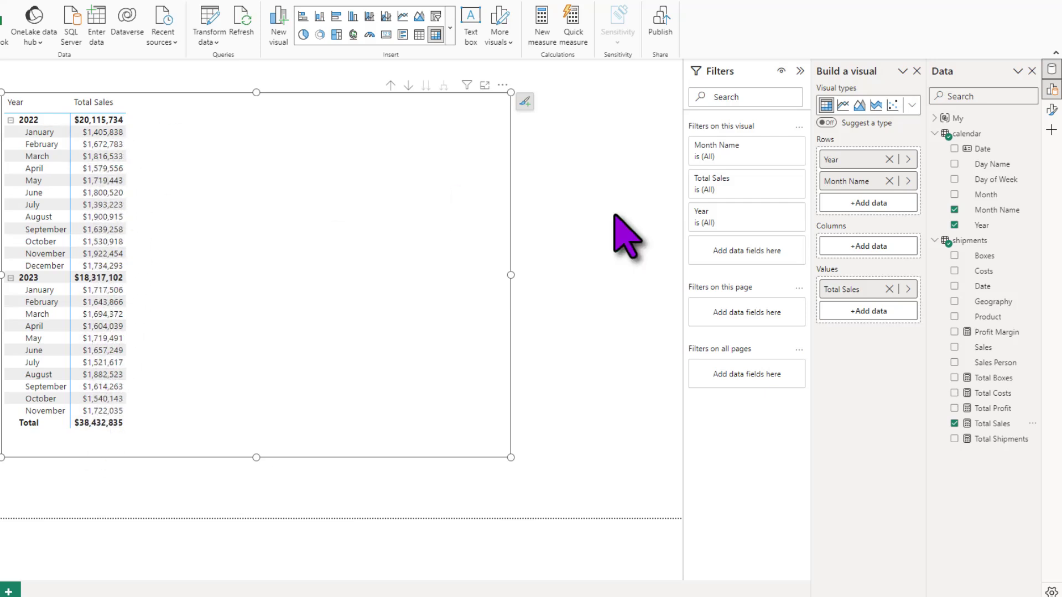
pyautogui.click(998, 424)
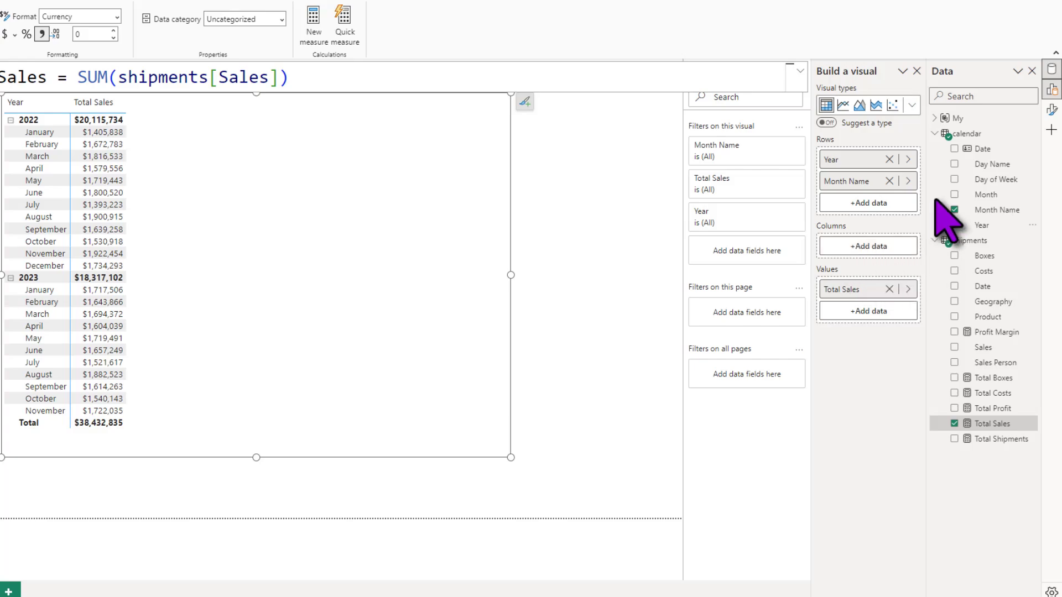
pyautogui.click(939, 118)
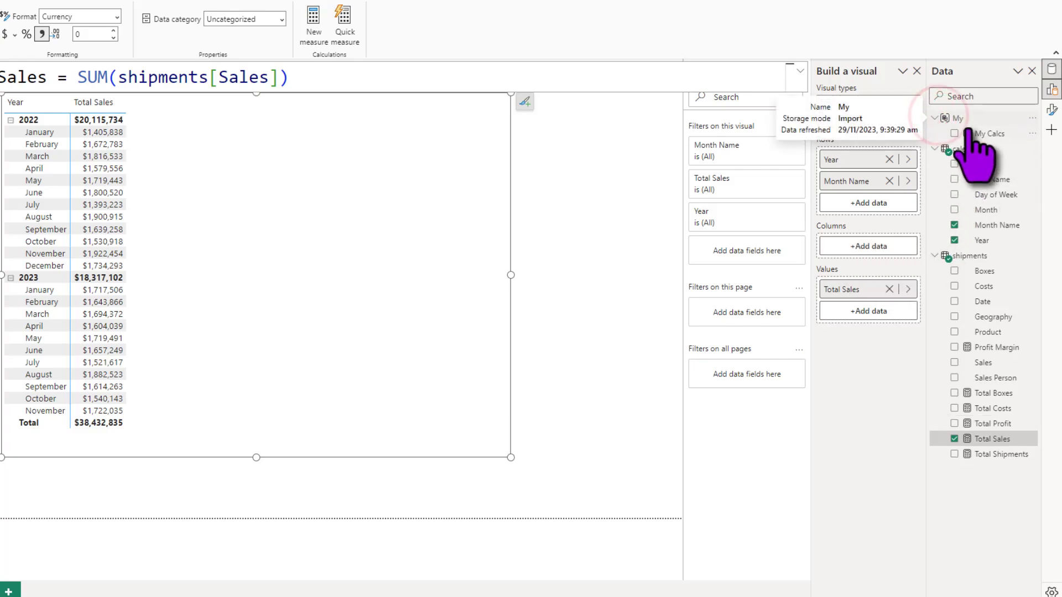
pyautogui.moveTo(987, 133); pyautogui.dragTo(878, 247)
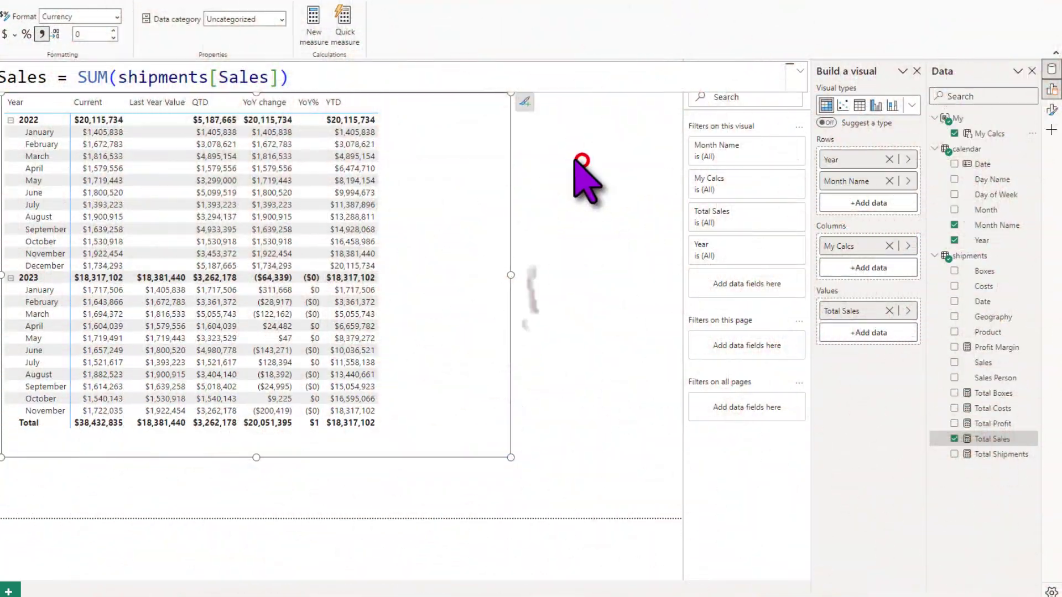
pyautogui.click(581, 161)
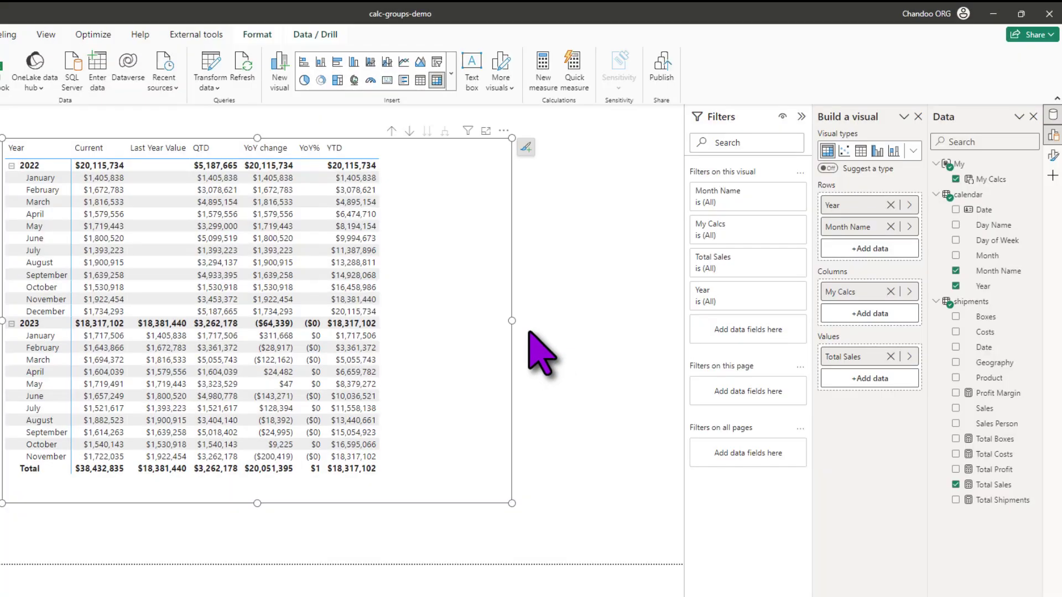
pyautogui.click(994, 484)
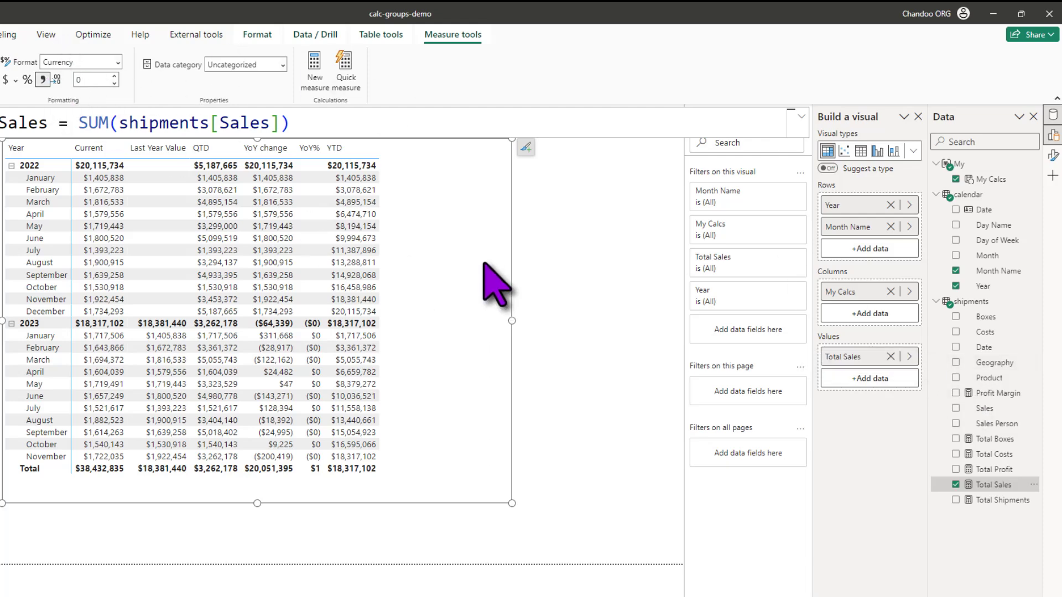
pyautogui.click(408, 308)
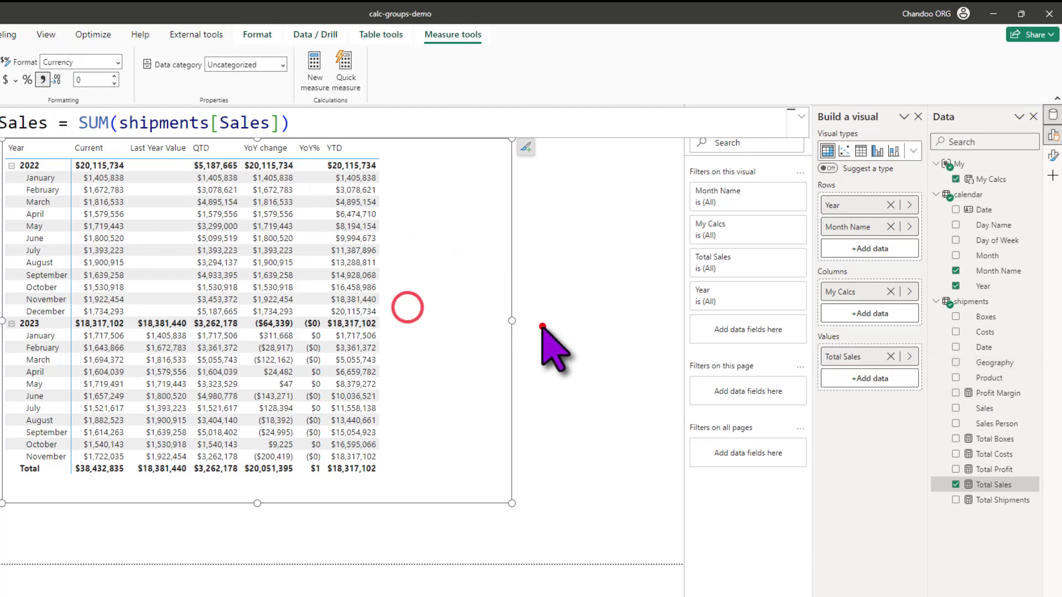
pyautogui.click(542, 326)
pyautogui.click(454, 302)
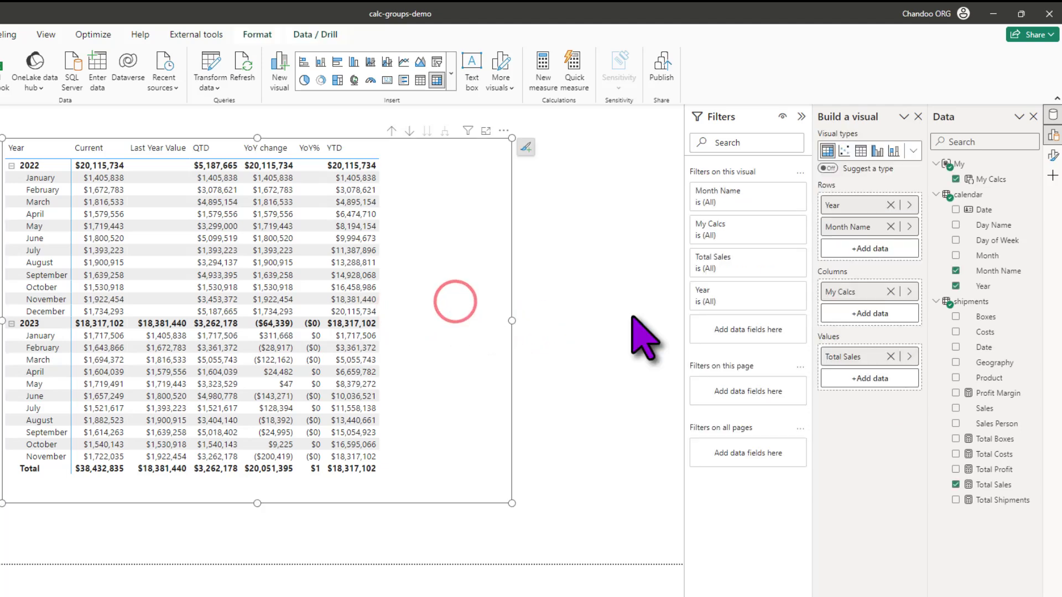
pyautogui.click(955, 484)
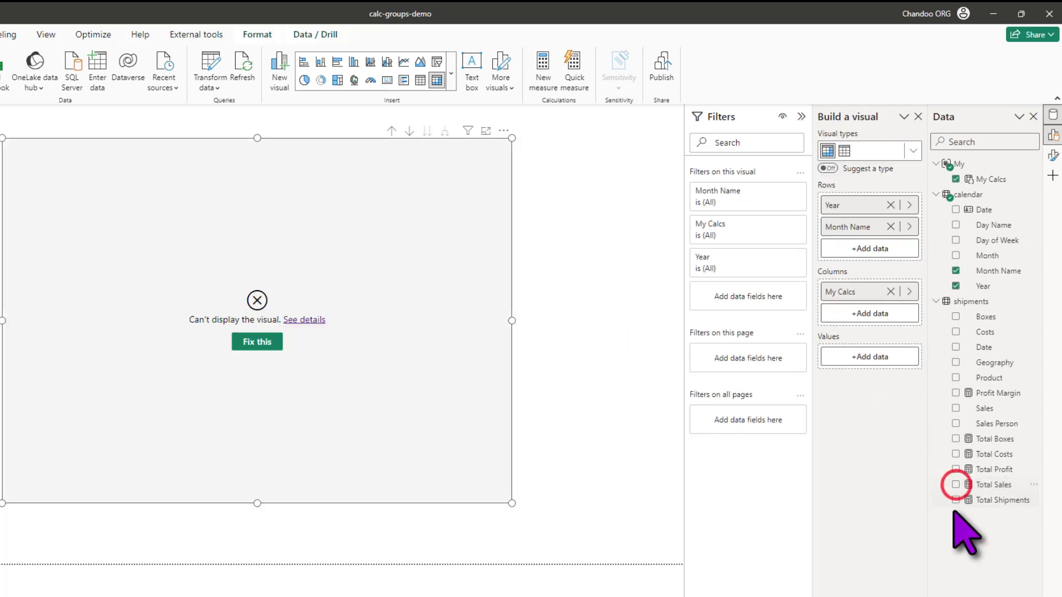
pyautogui.click(956, 500)
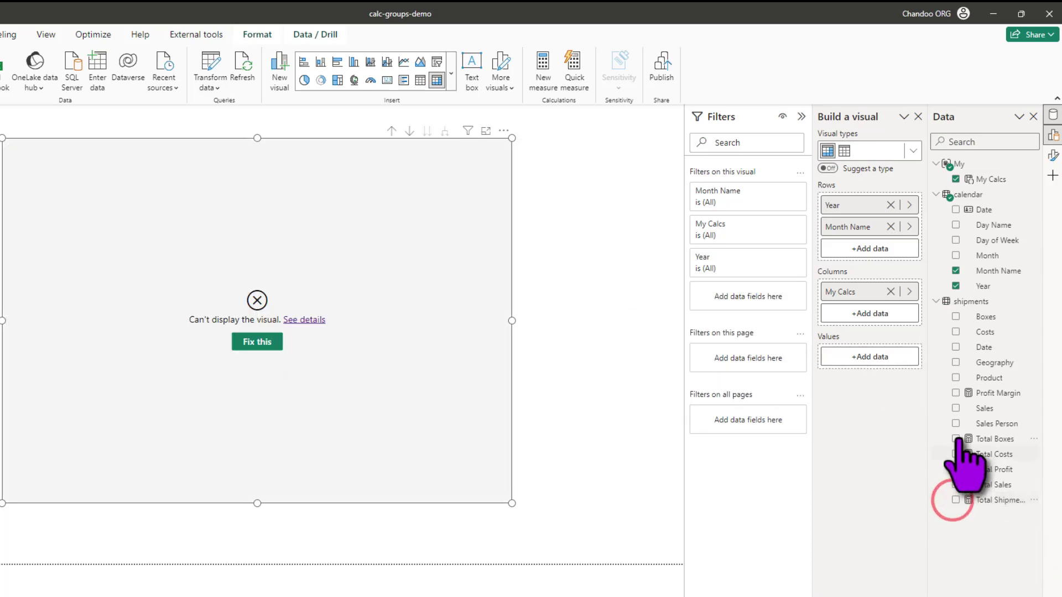
pyautogui.click(957, 392)
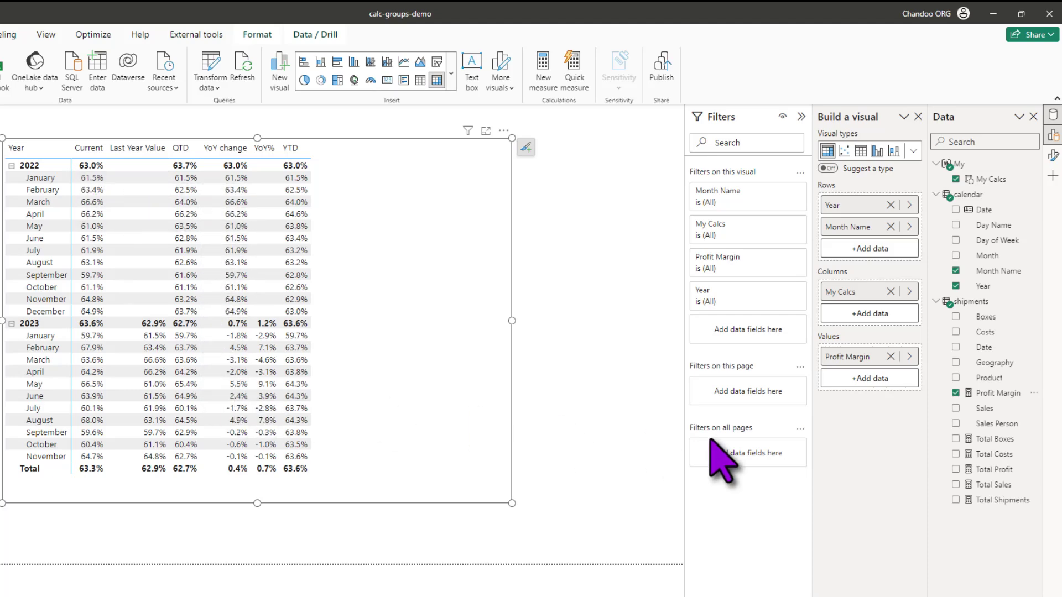
pyautogui.moveTo(993, 485); pyautogui.dragTo(774, 341)
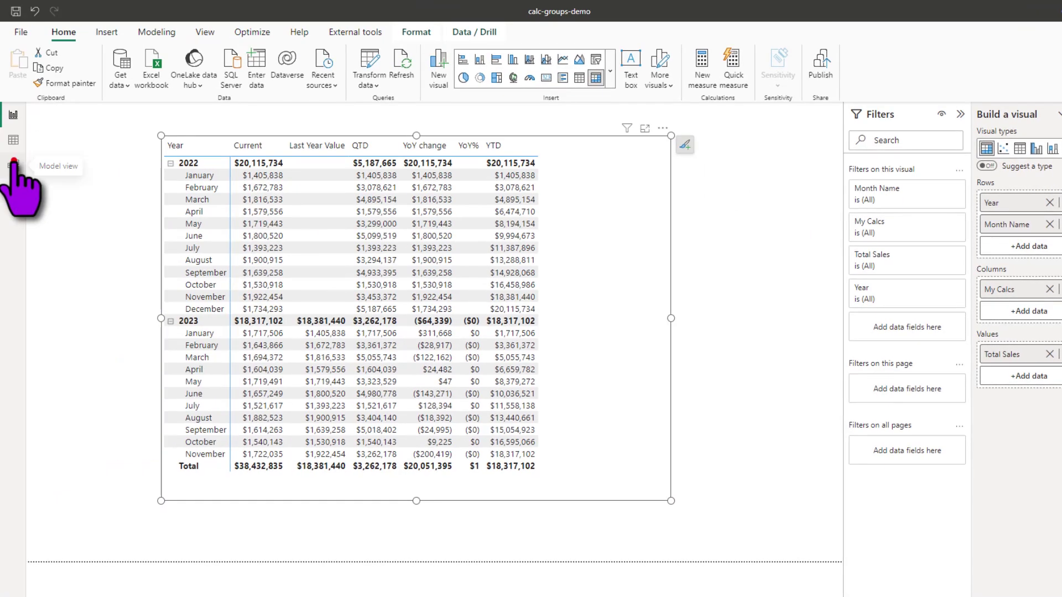
# In Model view, set Dynamic format string to Yes on the YoY% calculation item.
pyautogui.click(13, 165)
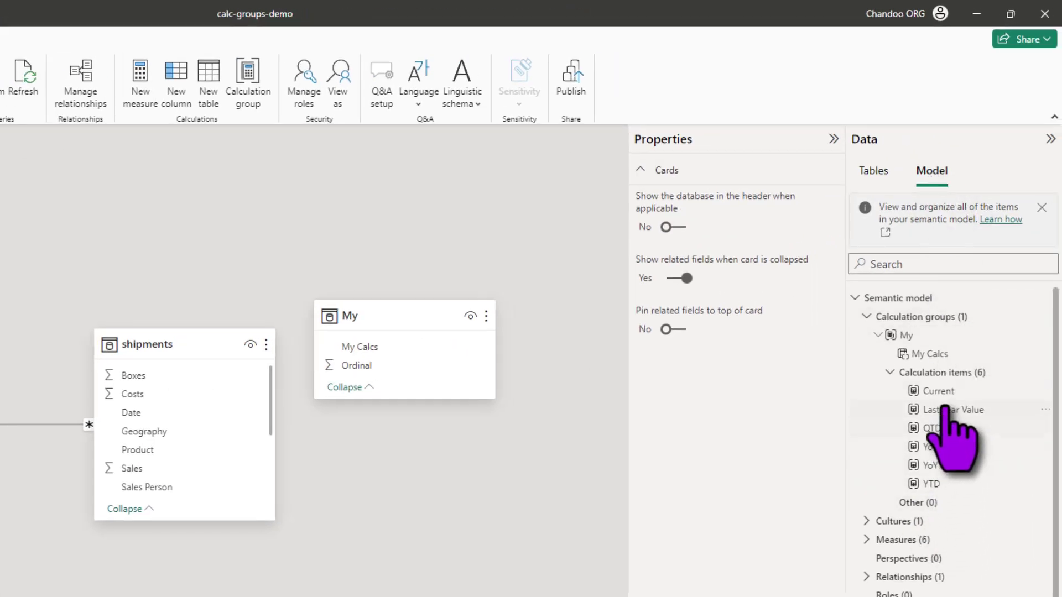
pyautogui.click(946, 468)
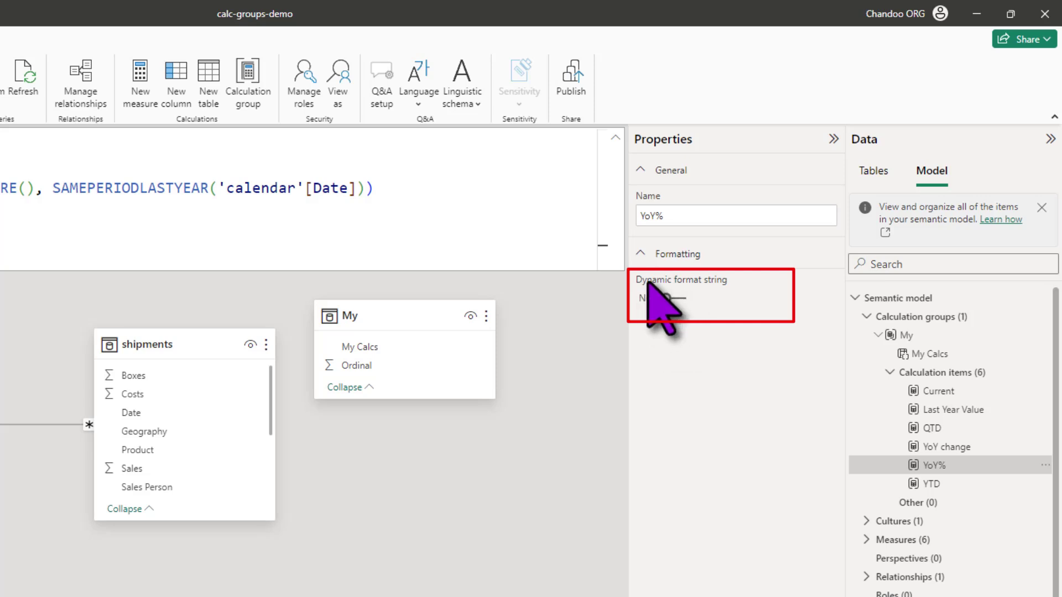
pyautogui.click(677, 299)
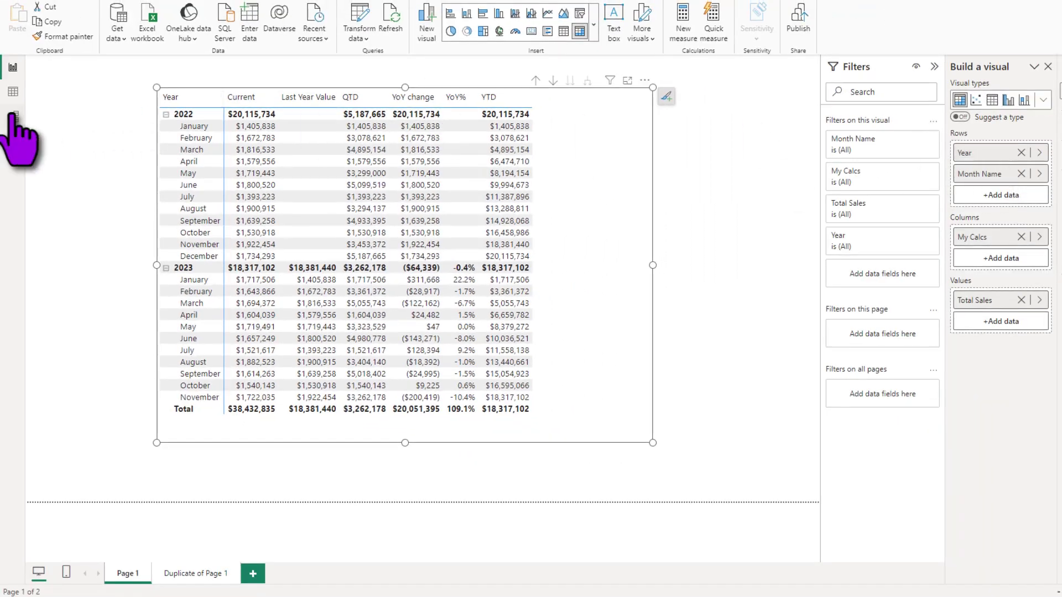
# Move YTD right after Current and QTD above Last Year Value in the My item order.
pyautogui.click(12, 114)
pyautogui.click(650, 412)
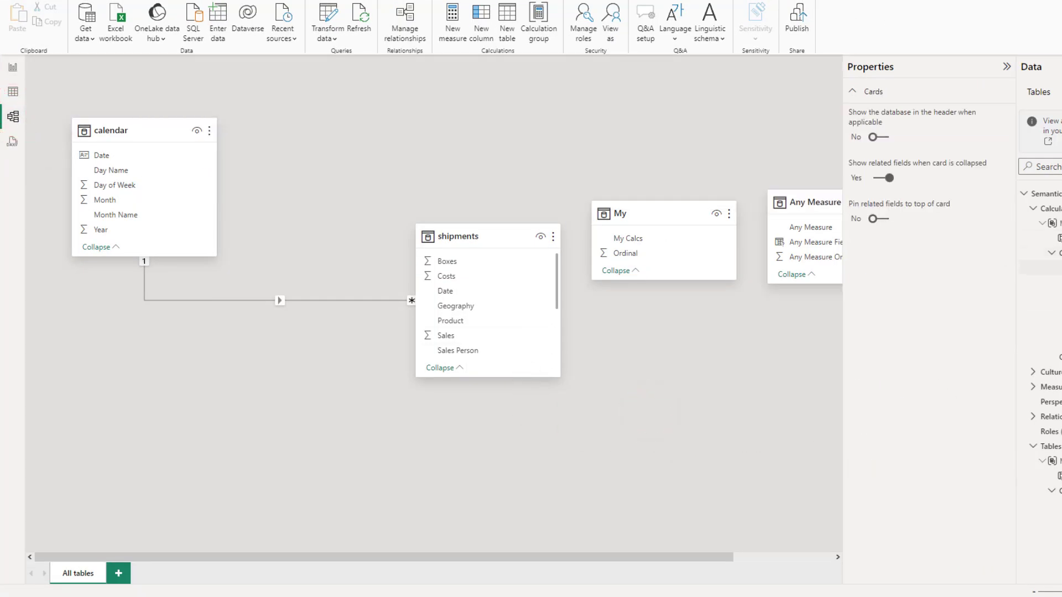
pyautogui.click(1054, 252)
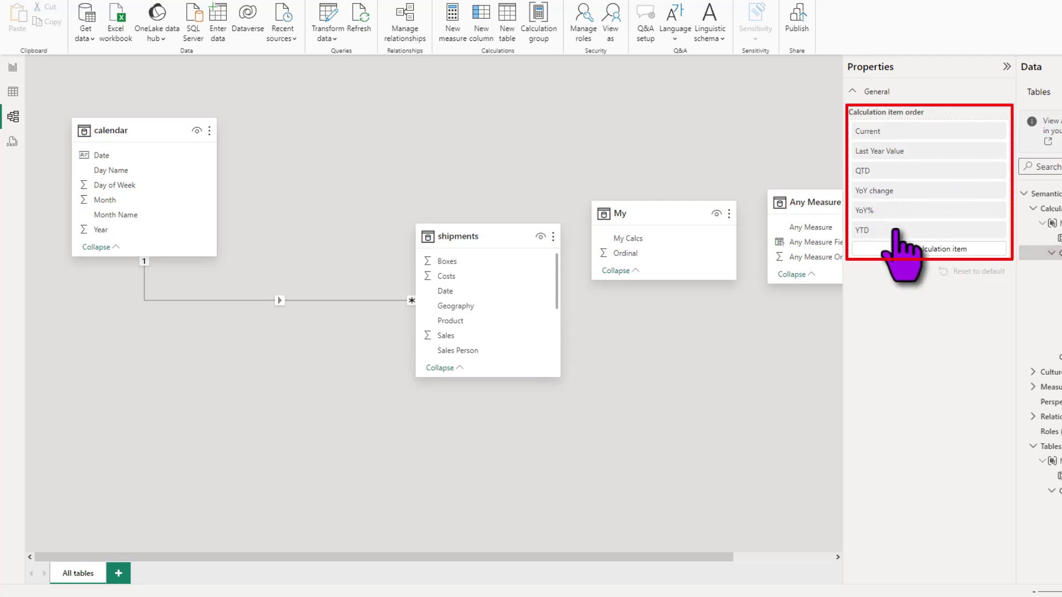
pyautogui.moveTo(894, 228); pyautogui.dragTo(907, 149)
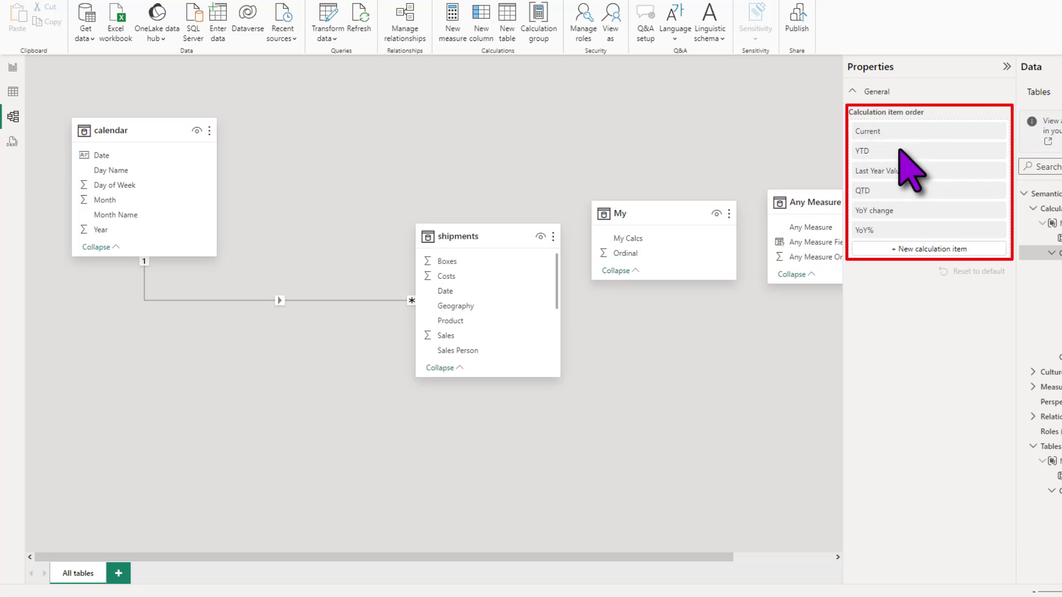
pyautogui.moveTo(879, 190); pyautogui.dragTo(889, 169)
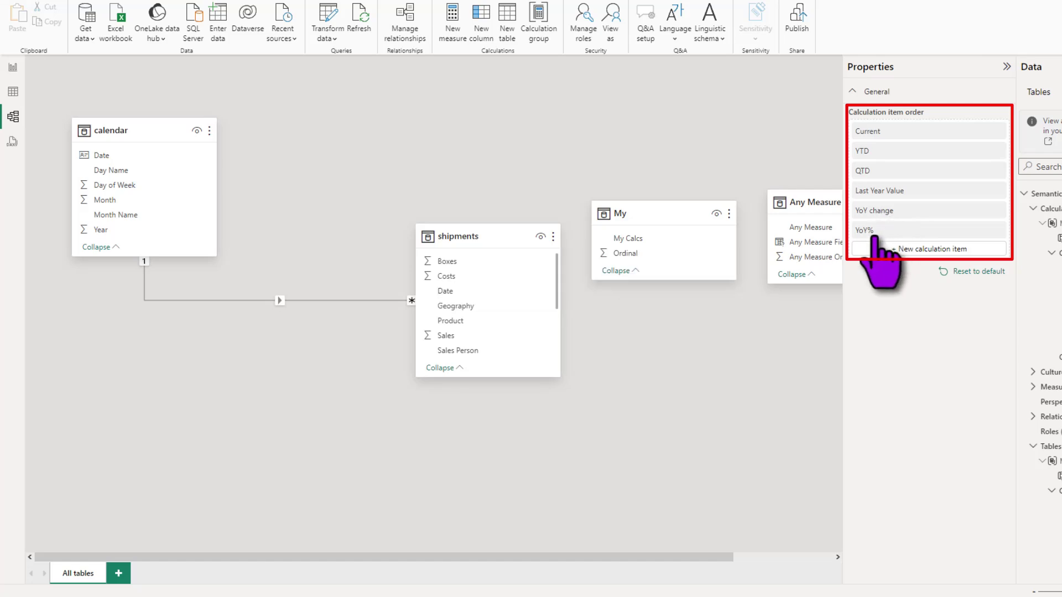
pyautogui.click(12, 67)
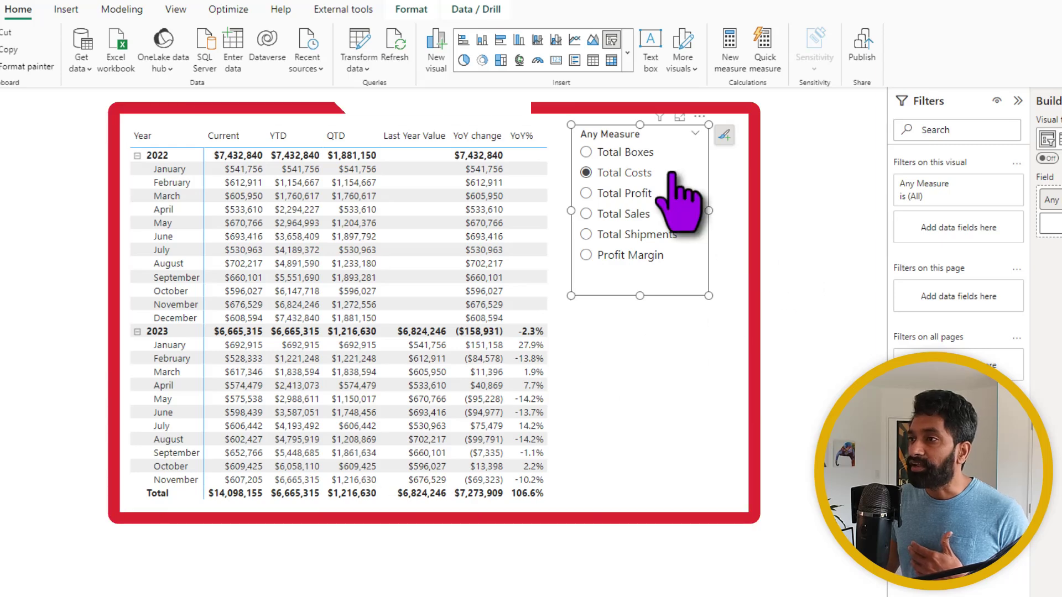
# Select Total Sales, Total Profit, Total Shipments, then Profit Margin in the Any Measure slicer.
pyautogui.click(611, 214)
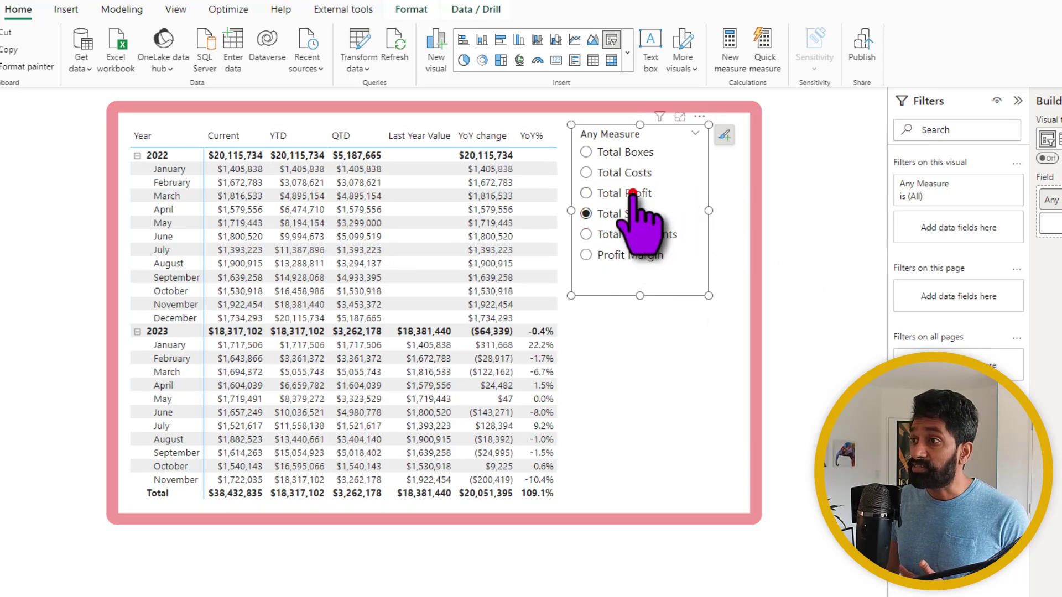
pyautogui.click(636, 193)
pyautogui.click(636, 234)
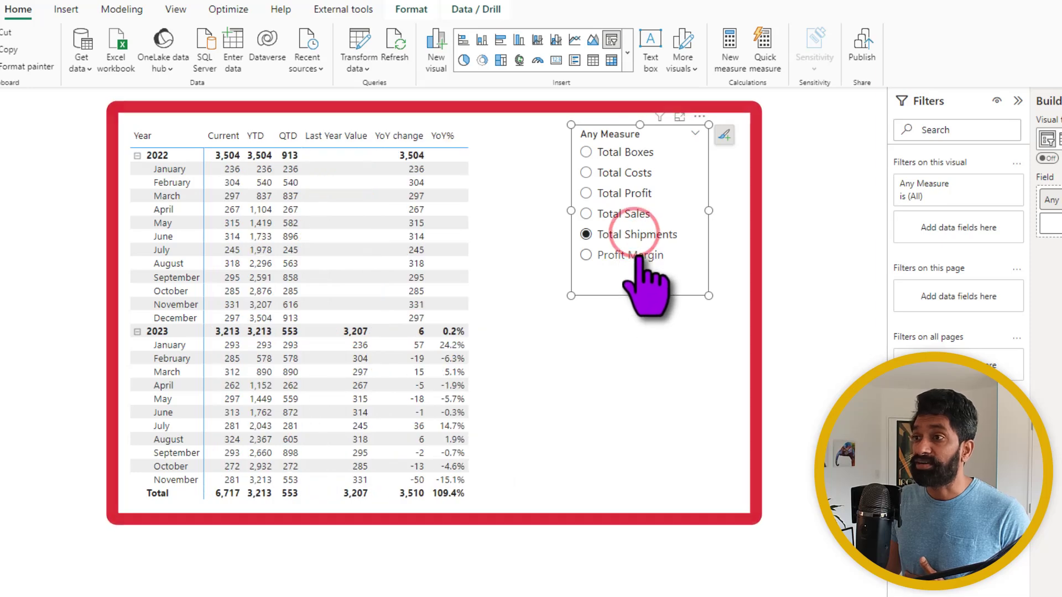
pyautogui.click(639, 255)
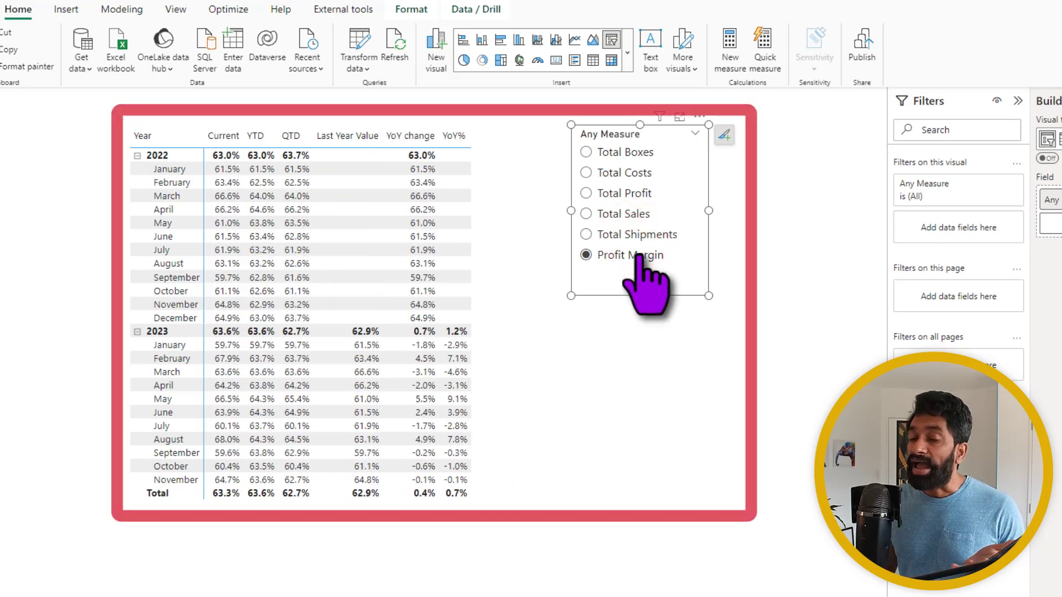